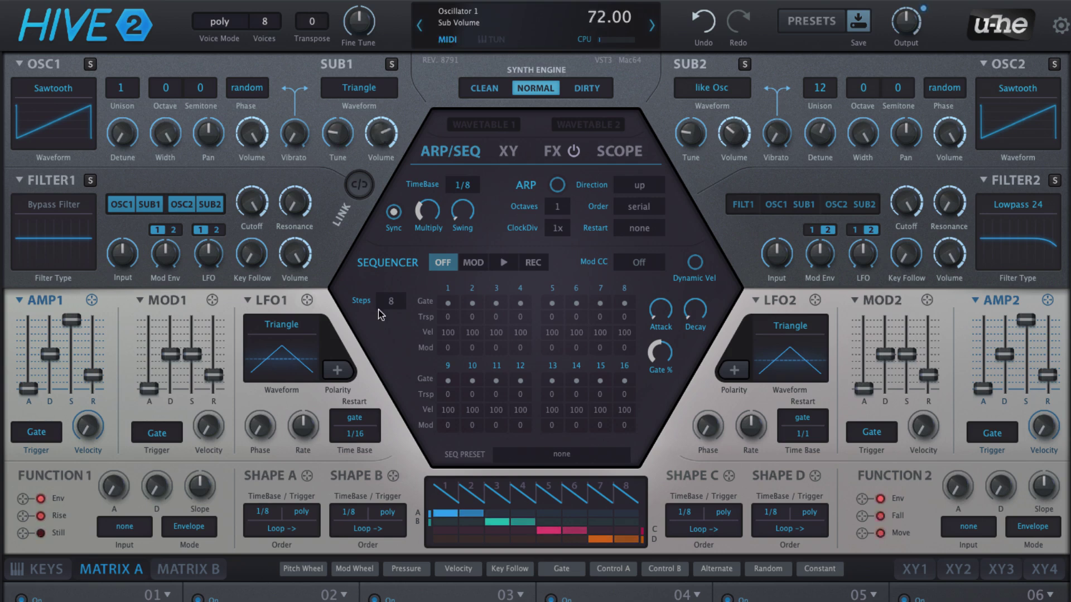
Step: Solo oscillator 1 together with its sub oscillator
drag(737, 138, 764, 139)
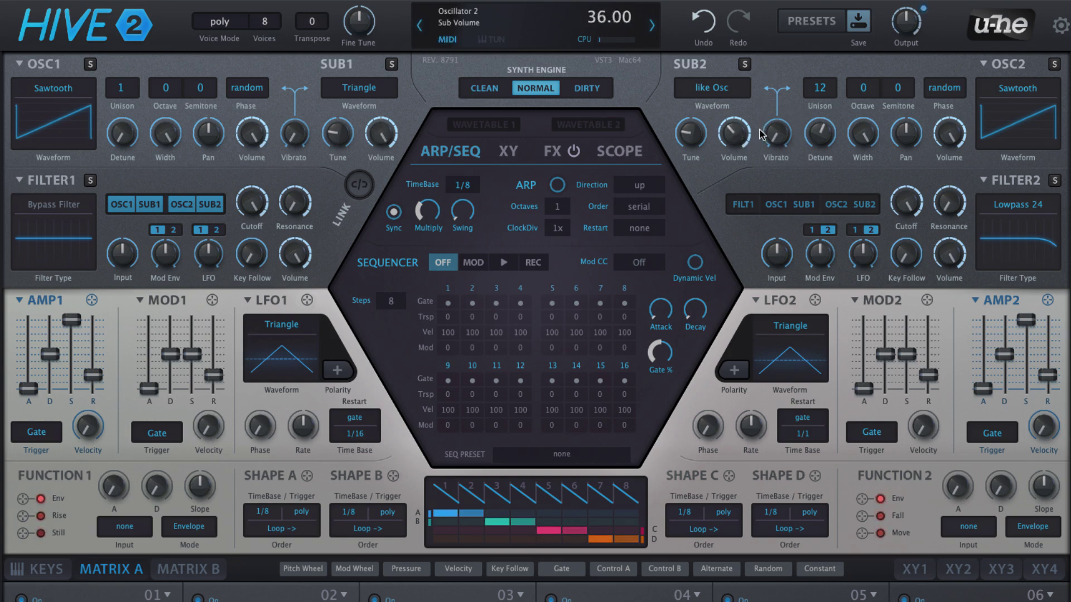
double_click(949, 127)
click(91, 64)
click(391, 66)
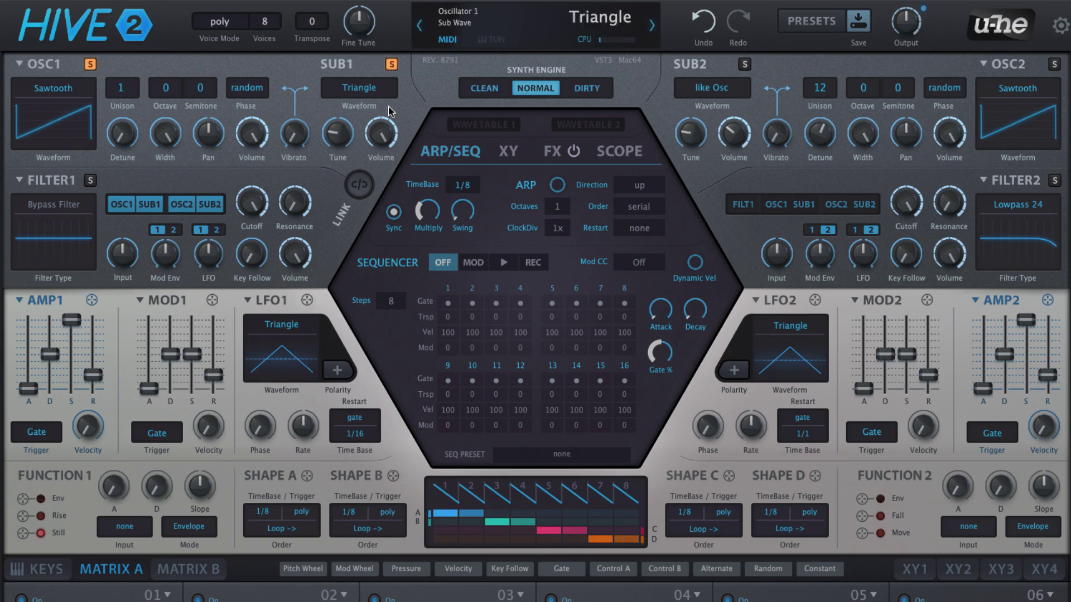
Step: Set sub oscillator 1's waveform to like Osc so it follows the main oscillator
click(70, 89)
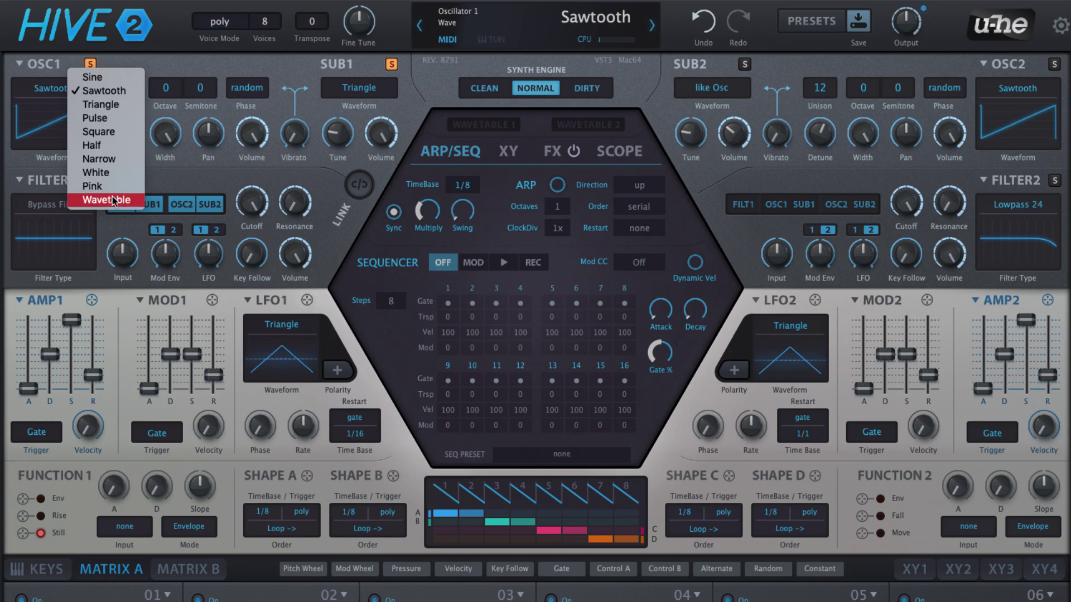
click(369, 91)
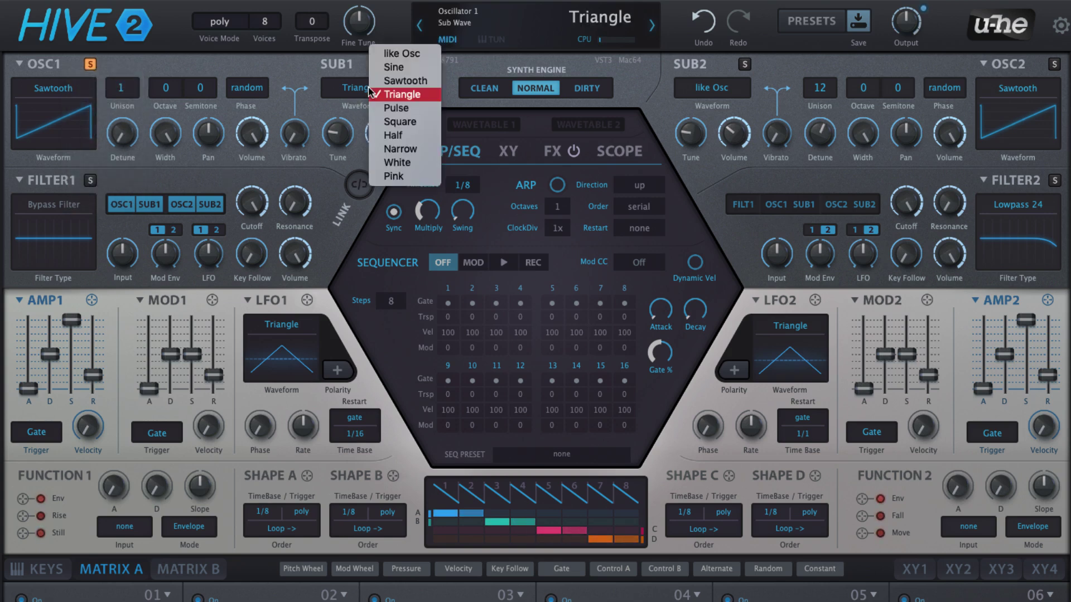
click(405, 55)
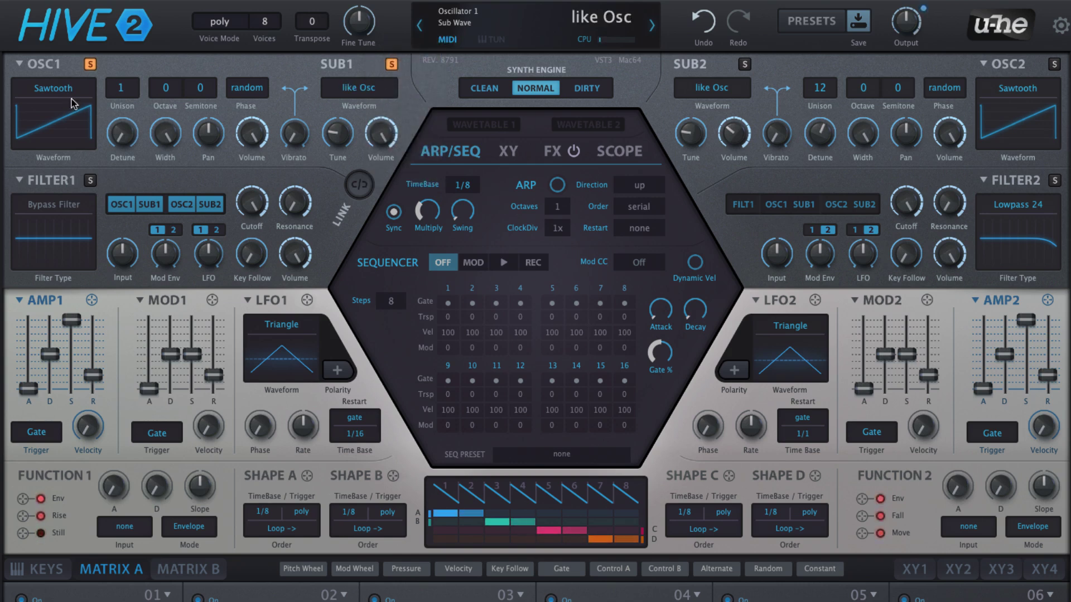
Step: Set oscillator 1's waveform to Sine and sub oscillator 1's waveform to Triangle
click(53, 93)
click(56, 84)
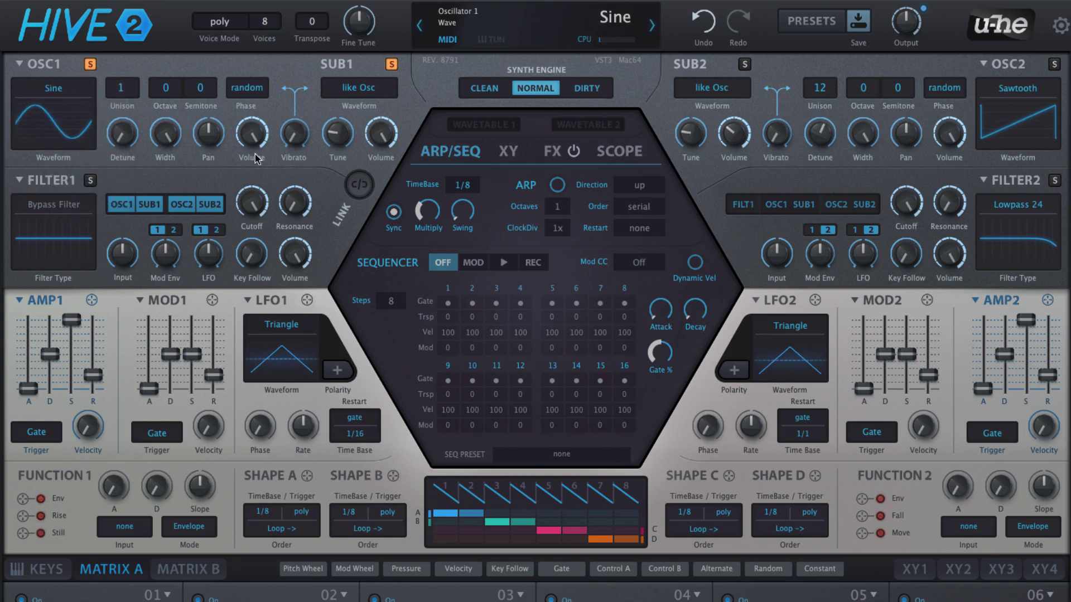
click(360, 89)
click(400, 135)
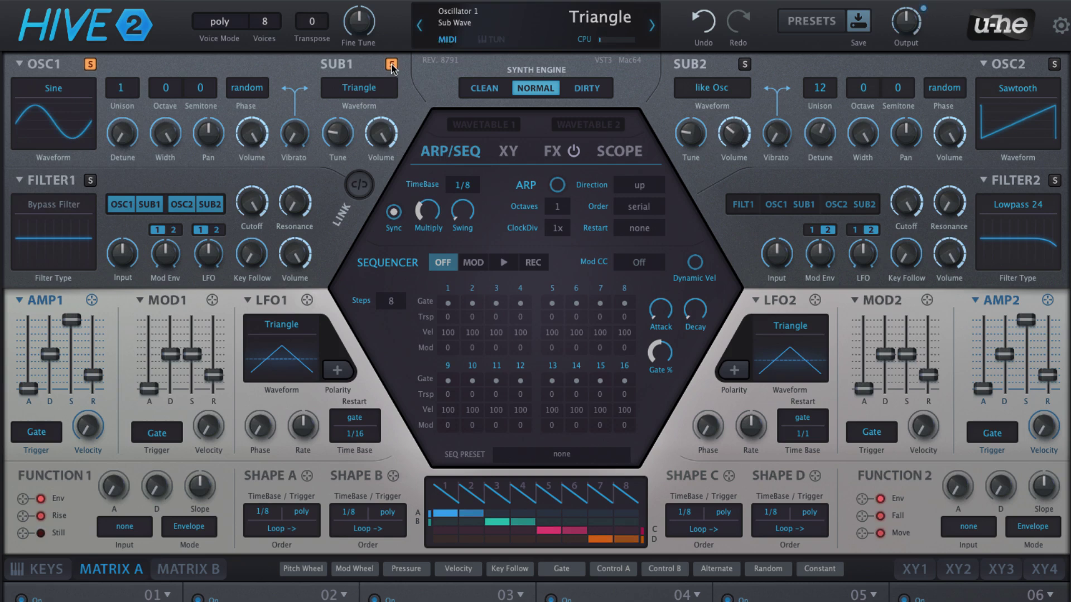
Step: Audition oscillator 1's Sawtooth, Triangle and Square waveforms one after another
click(56, 92)
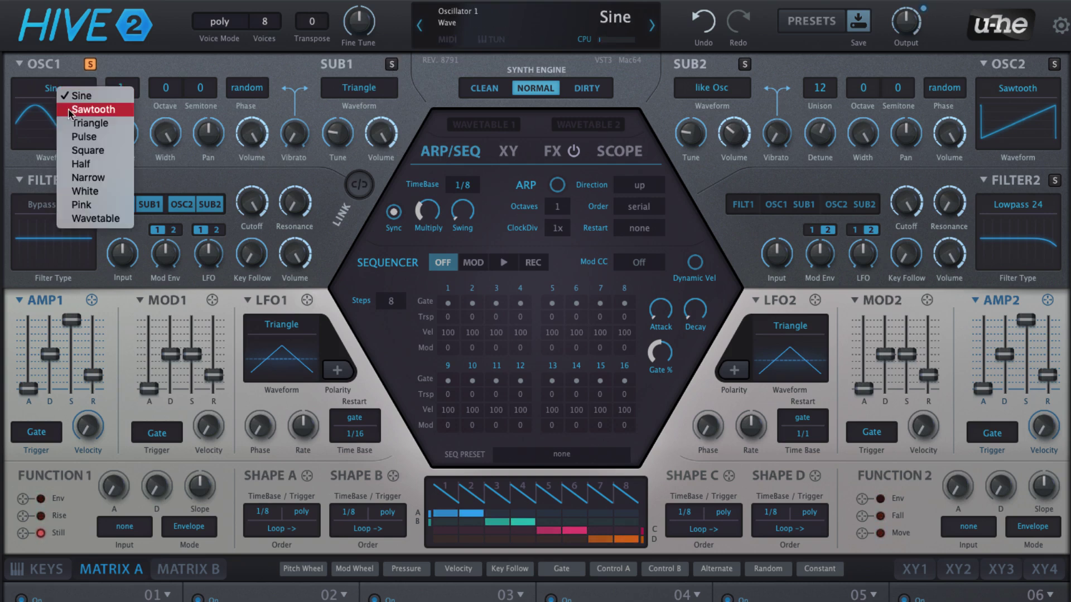
click(72, 110)
click(70, 96)
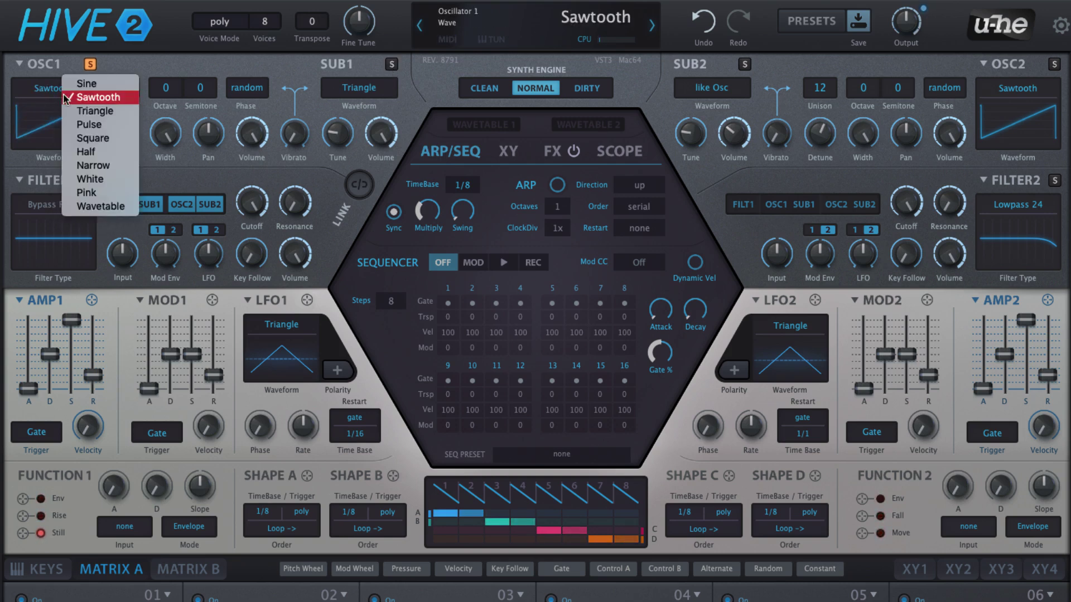
click(73, 111)
click(72, 94)
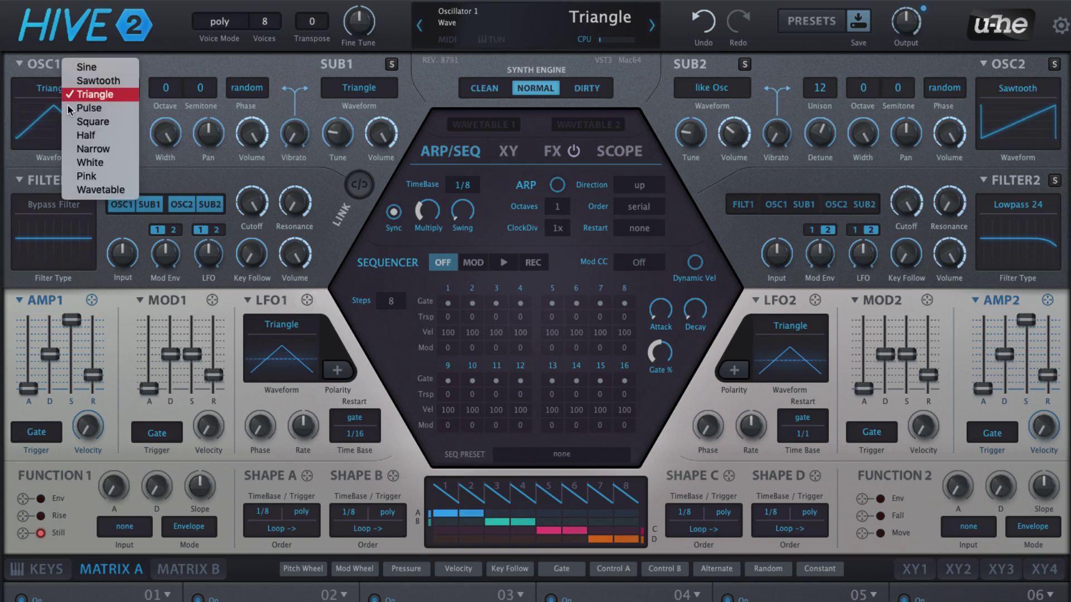
click(78, 125)
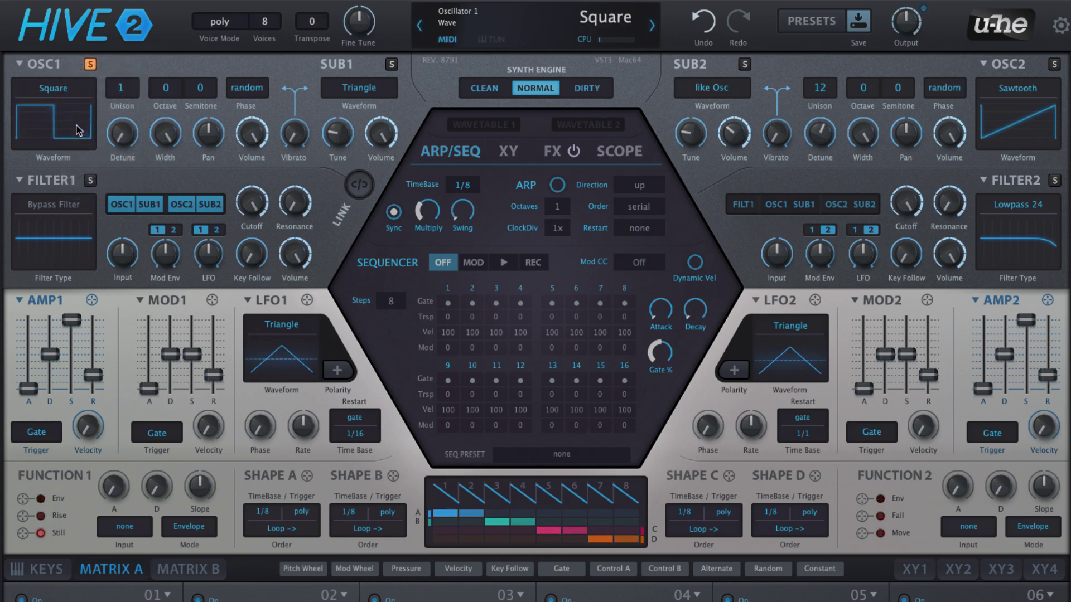
Step: Try the Pulse and Half waveforms on oscillator 1
click(62, 90)
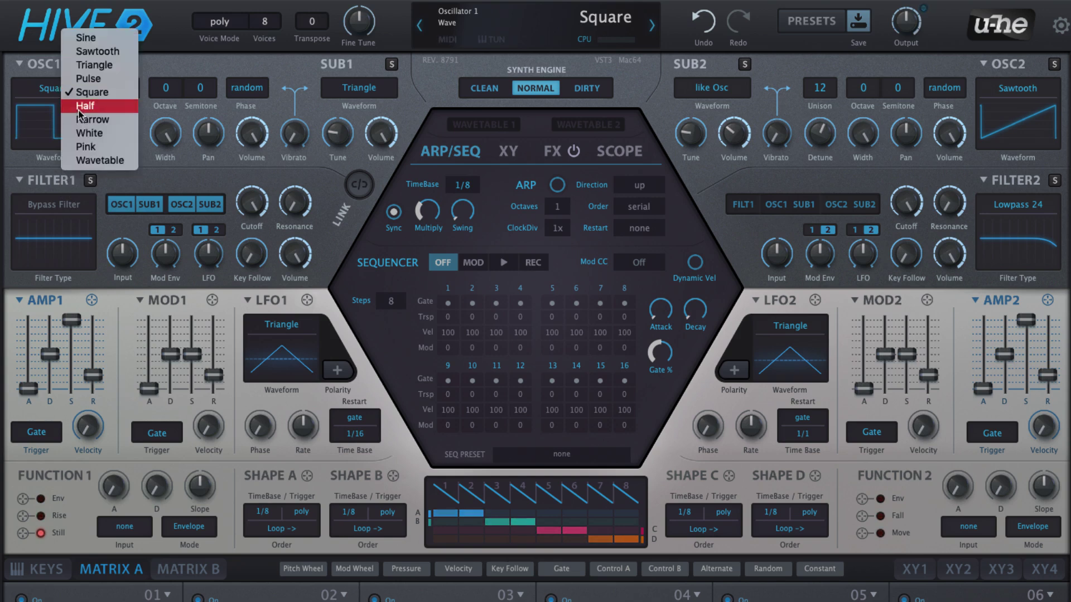
click(89, 78)
click(54, 89)
click(64, 119)
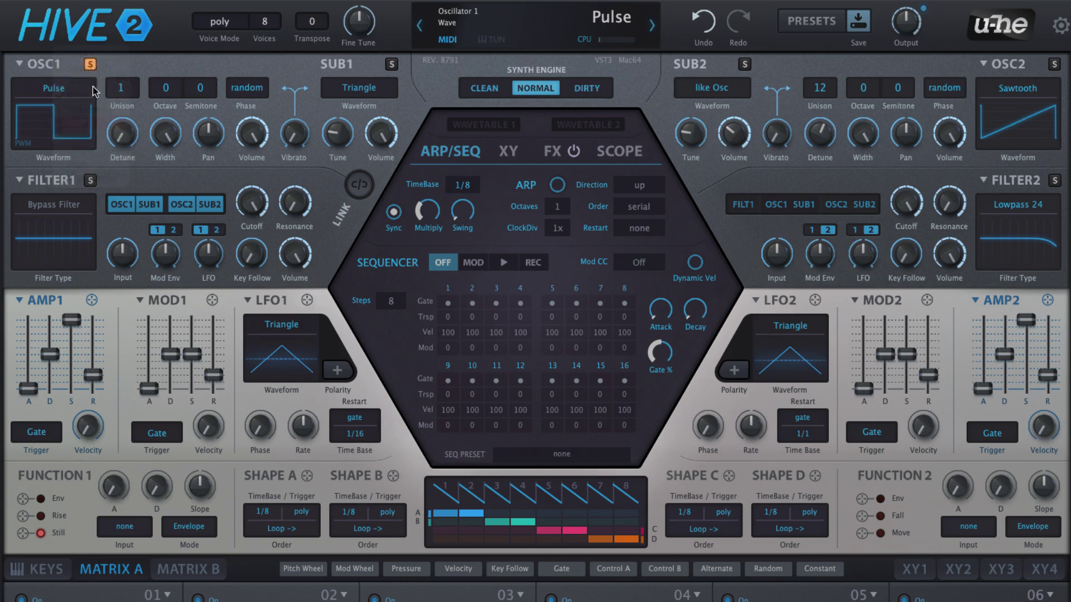
Step: Try the Narrow waveform on oscillator 1 and finish with it set to Pulse
click(58, 93)
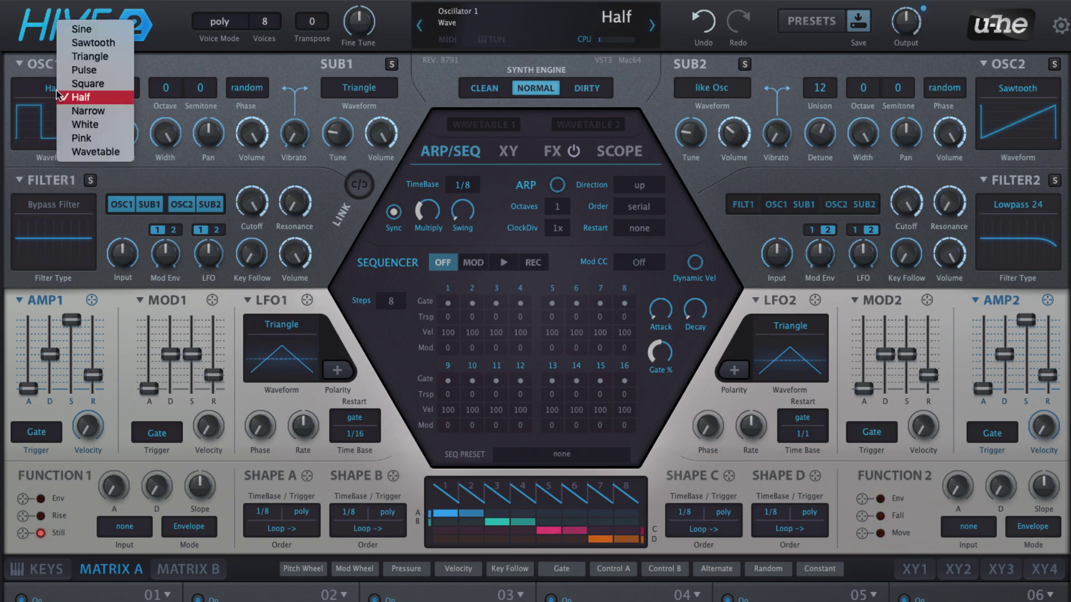
click(66, 111)
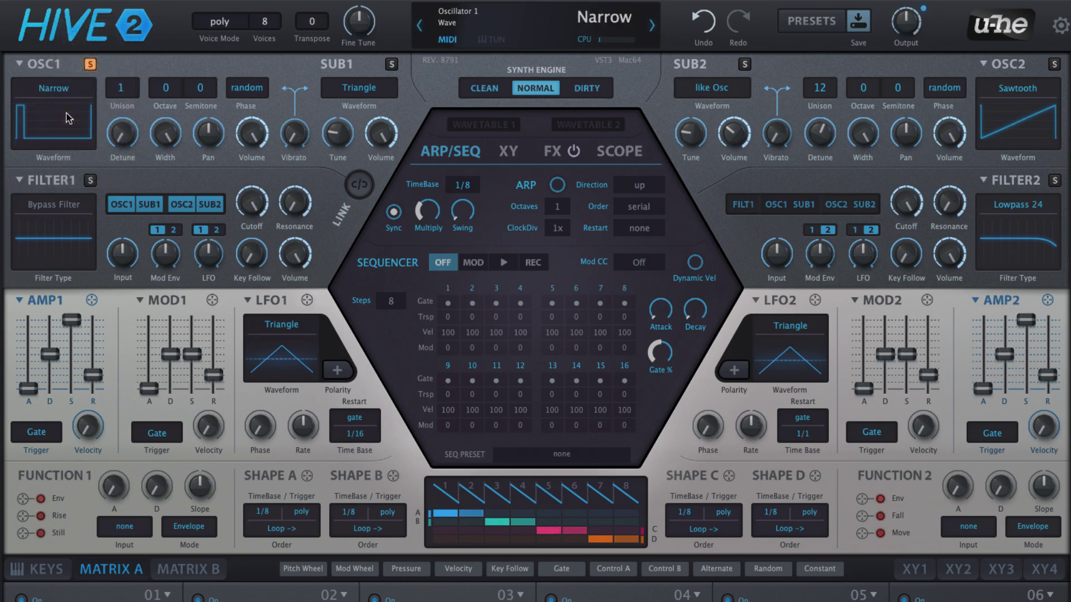
click(67, 93)
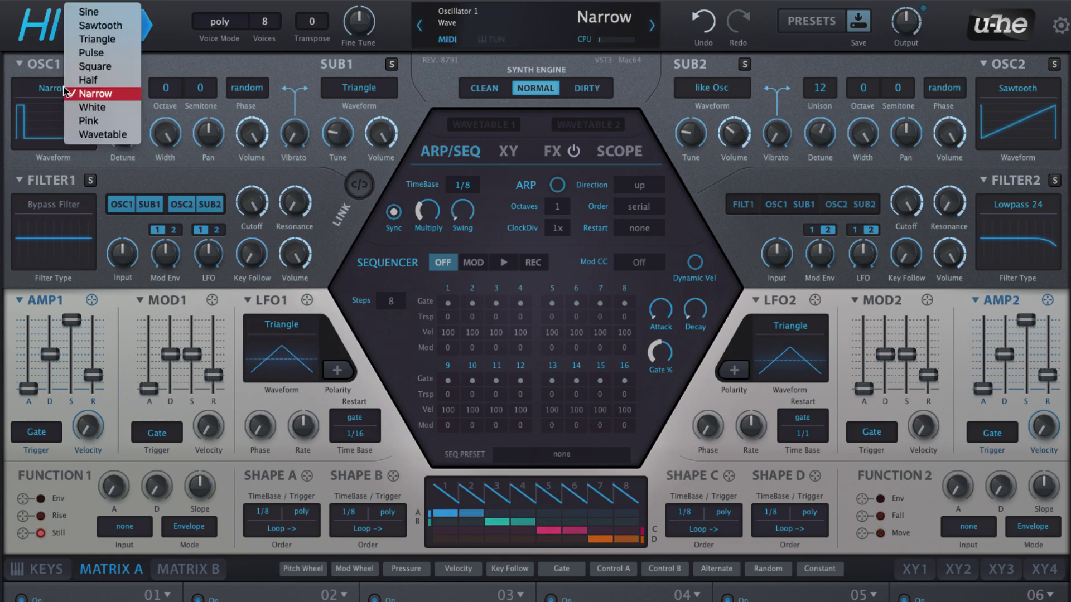
click(104, 54)
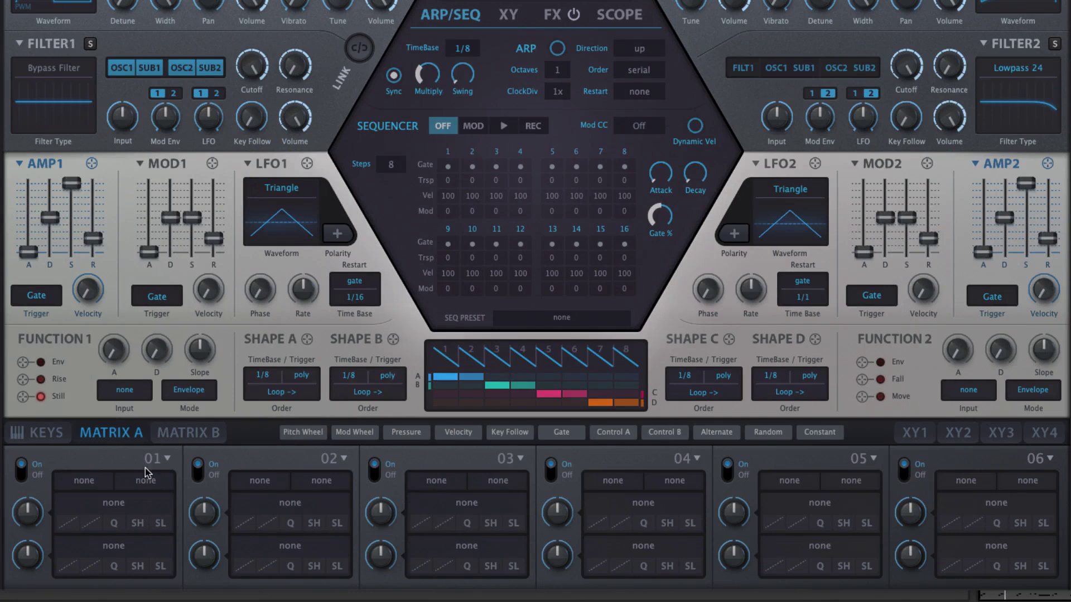
Step: In modulation matrix slot 1, route Constant to oscillator 1's Pulse Width and try out the modulation amount
click(83, 480)
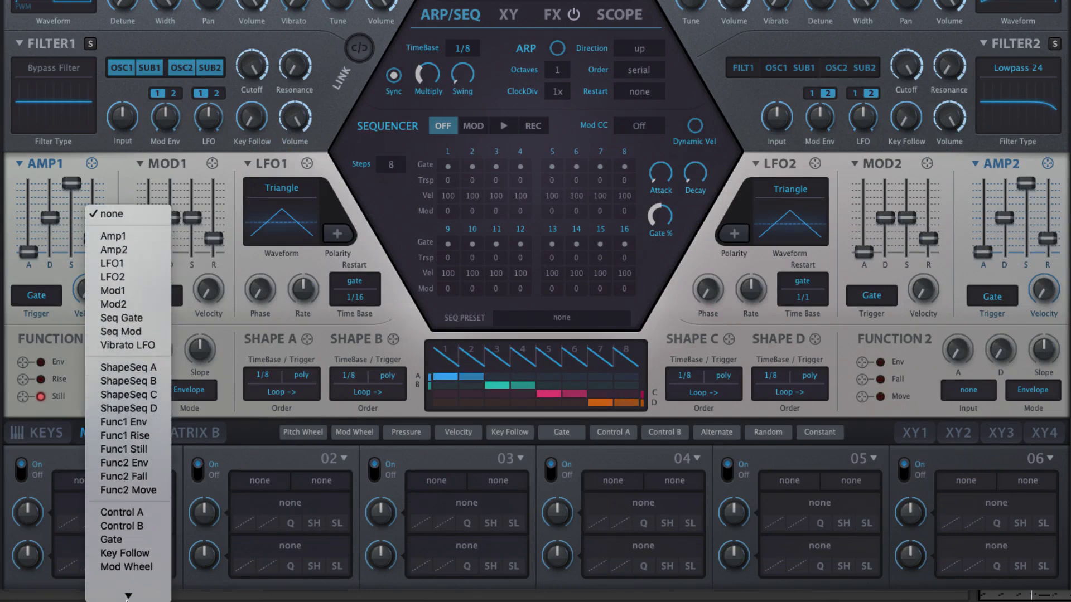
click(120, 588)
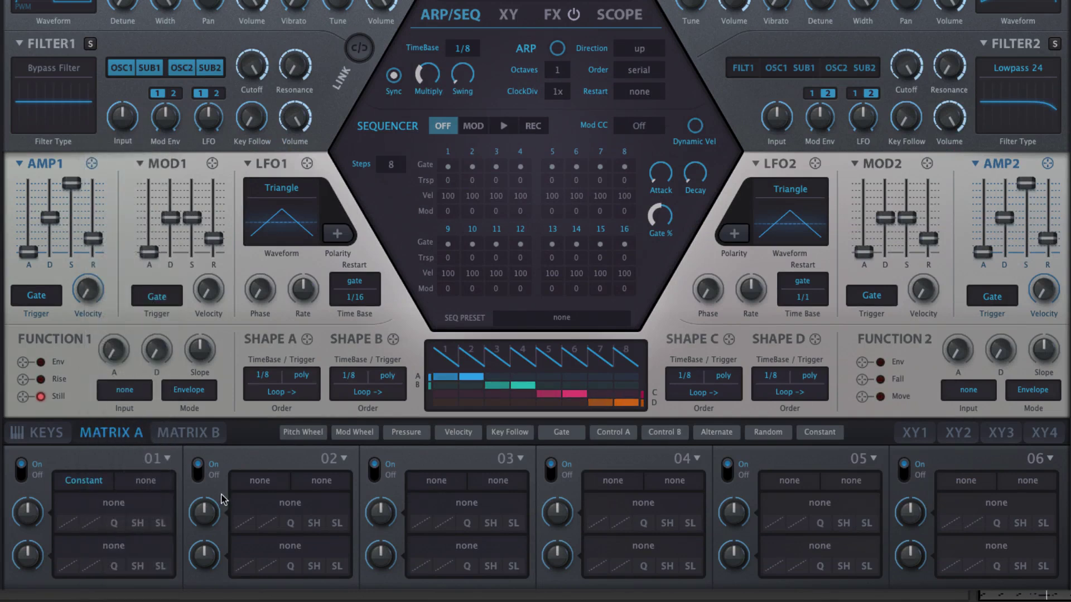
click(120, 504)
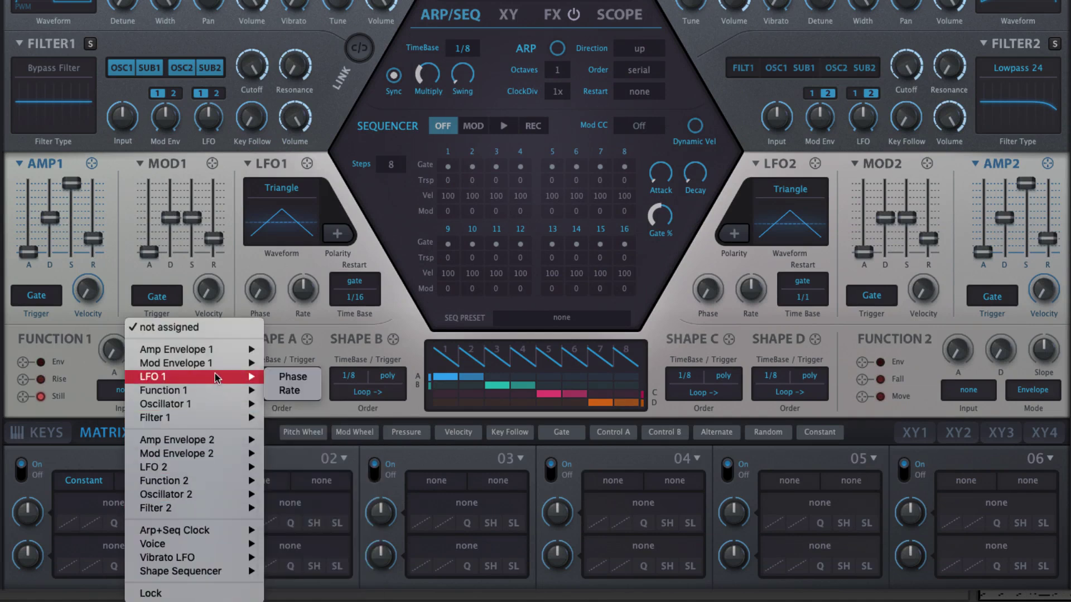
mouse_move(214, 405)
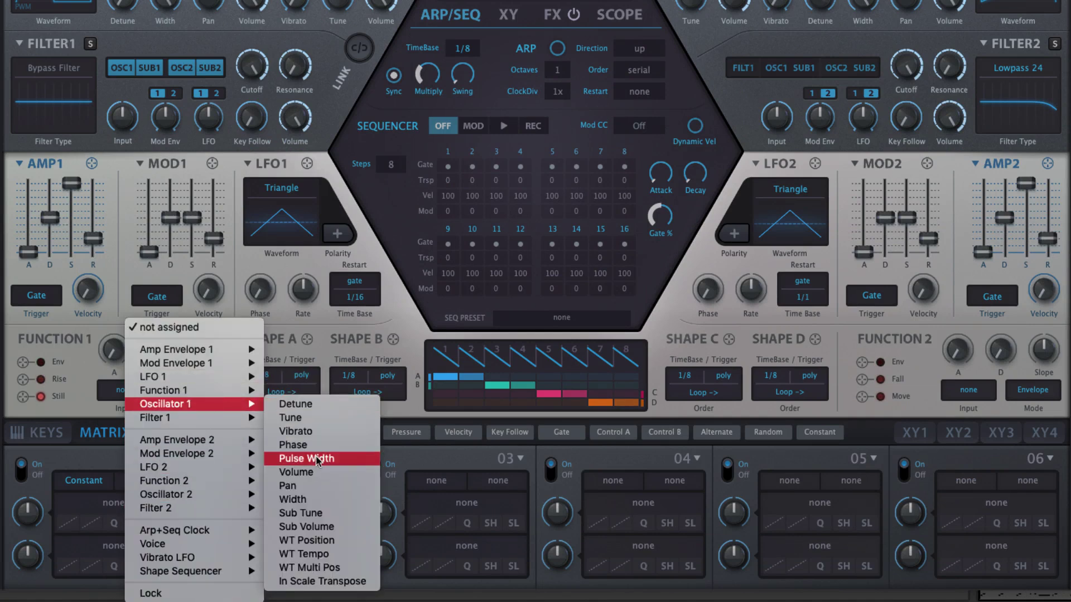
click(418, 455)
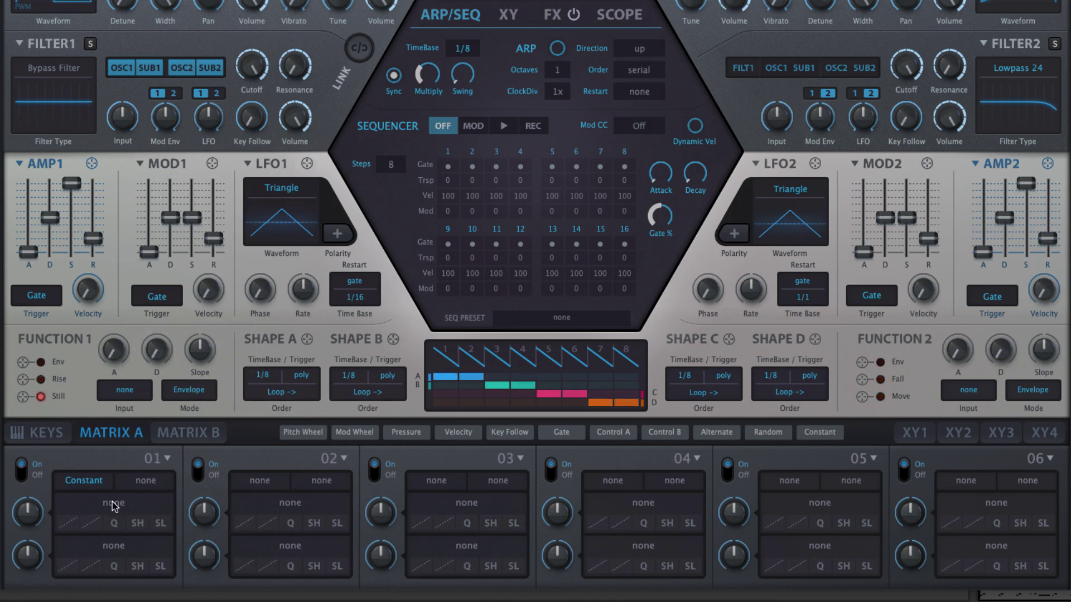
drag(114, 512, 50, 25)
drag(28, 573, 61, 577)
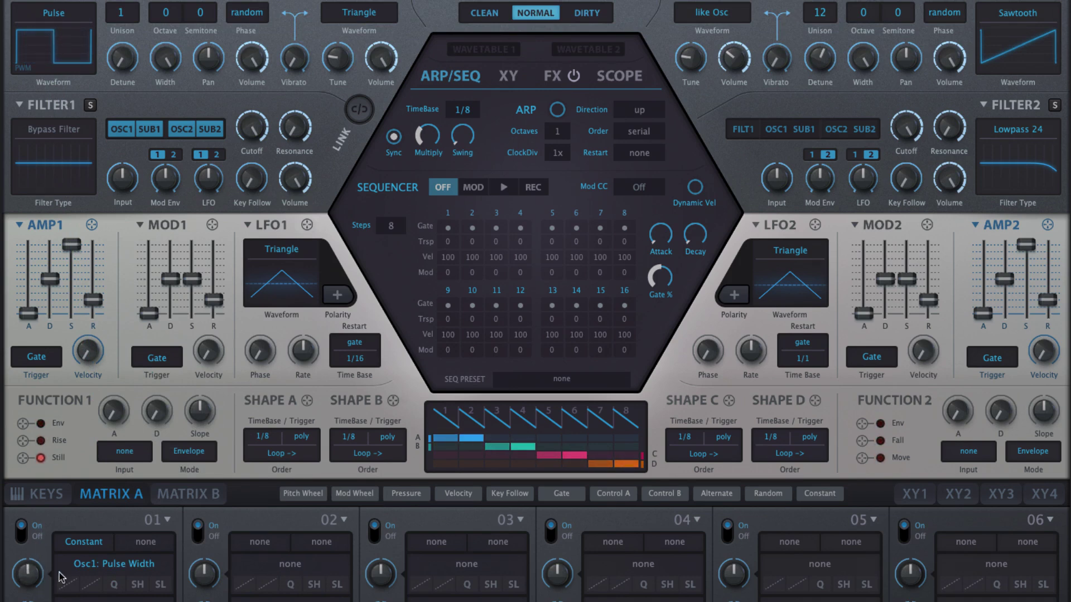
Step: Replace the Constant source in modulation matrix slot 1 with an LFO
click(101, 552)
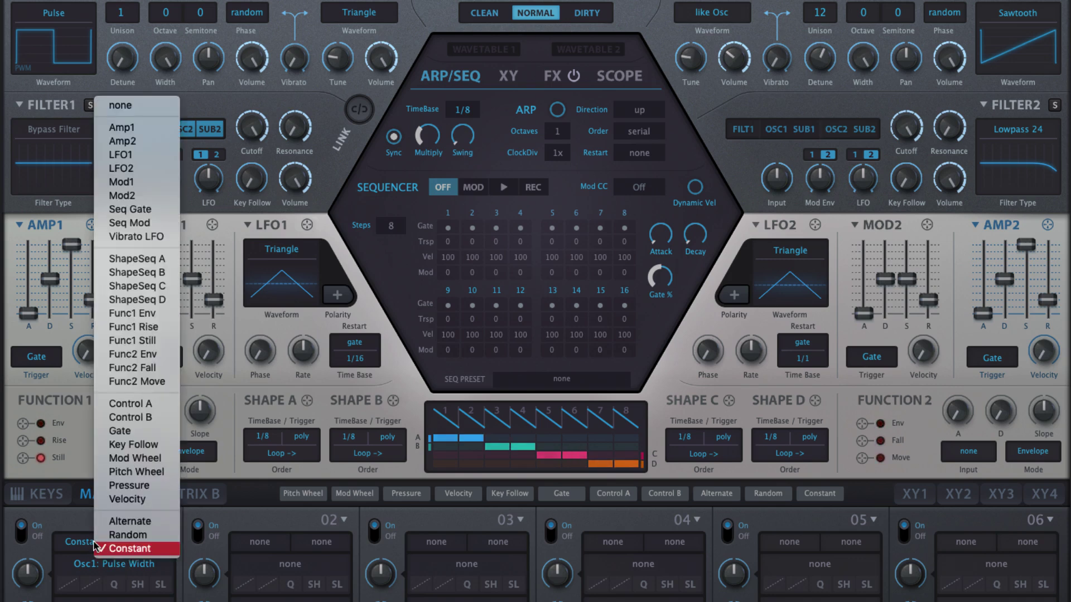
click(127, 161)
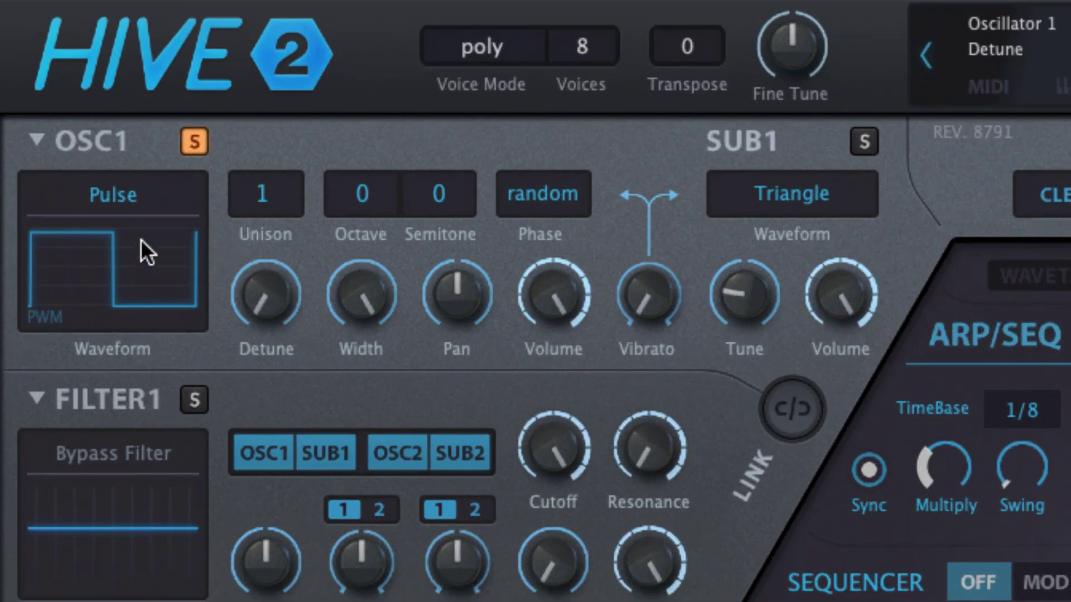
Step: Switch oscillator 1's waveform to White noise and finally to Pink noise
click(114, 189)
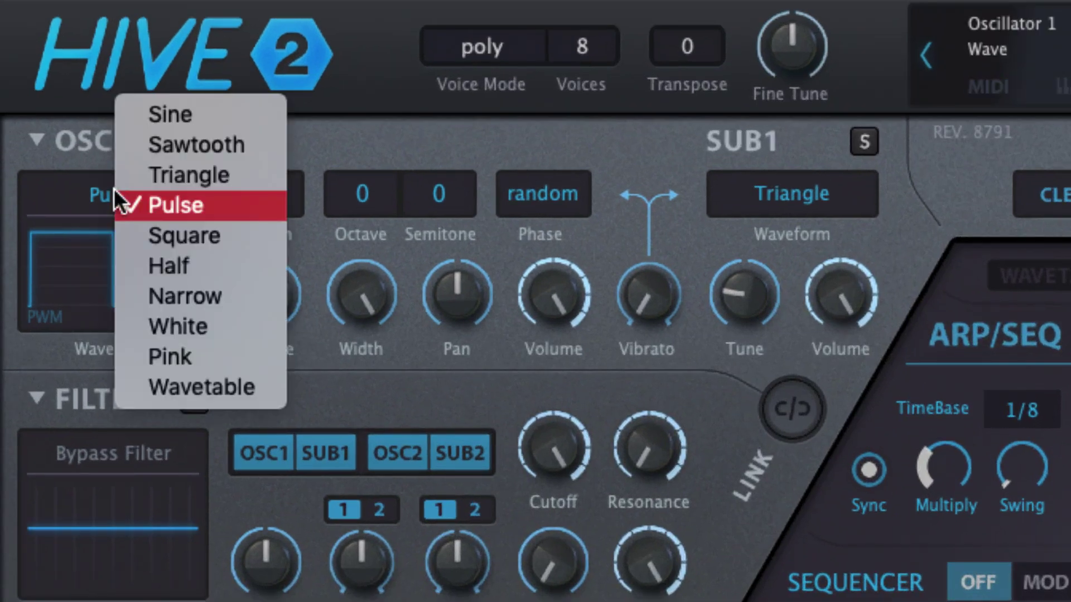
click(149, 330)
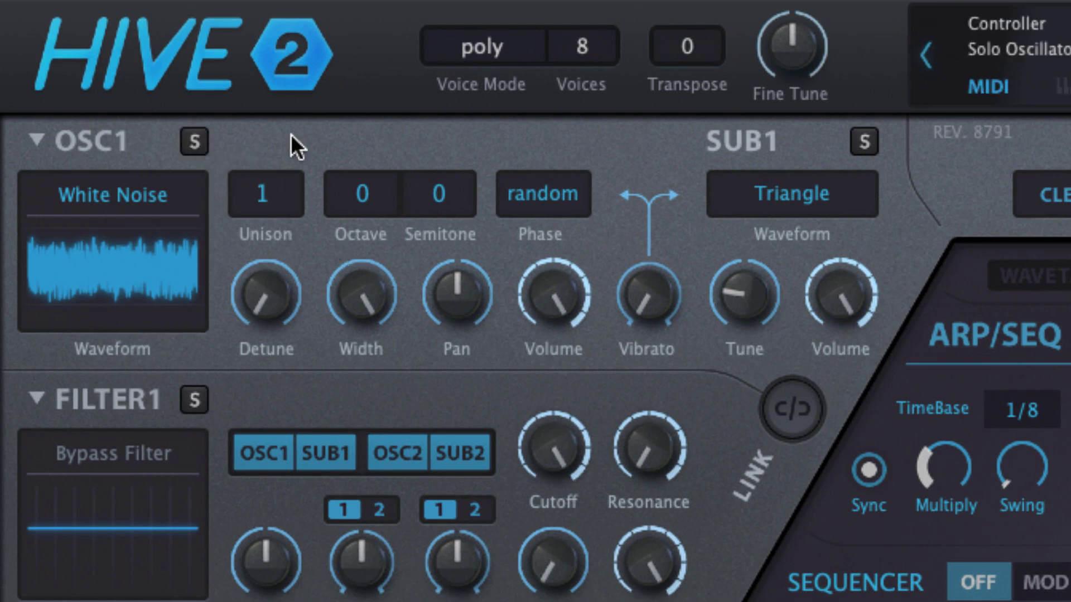
click(131, 204)
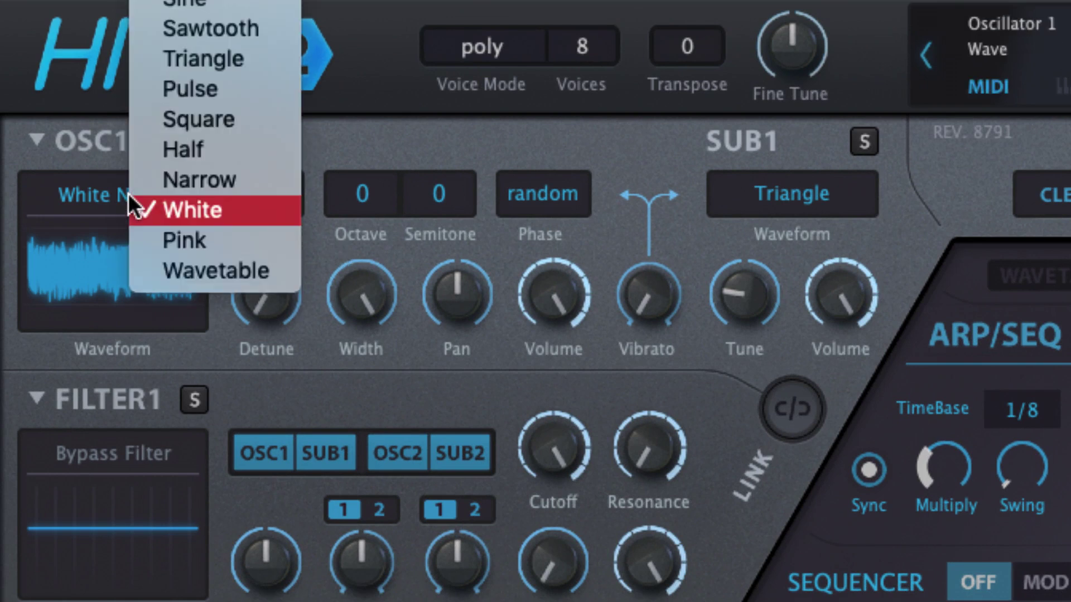
click(155, 240)
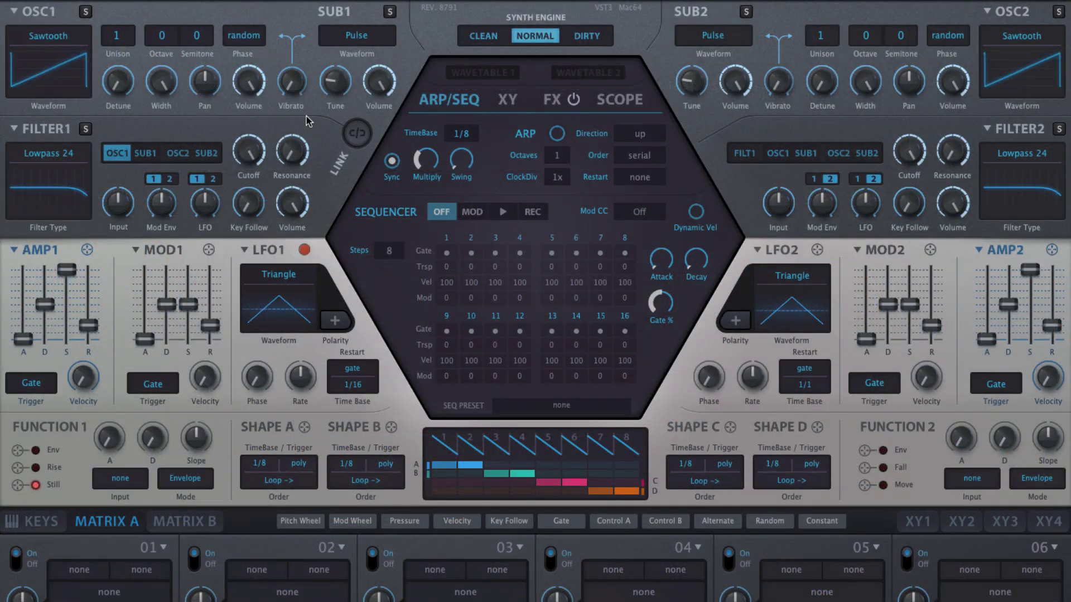
Step: Set oscillator 1's waveform to Wavetable and load a wavetable from the Additive category
click(62, 35)
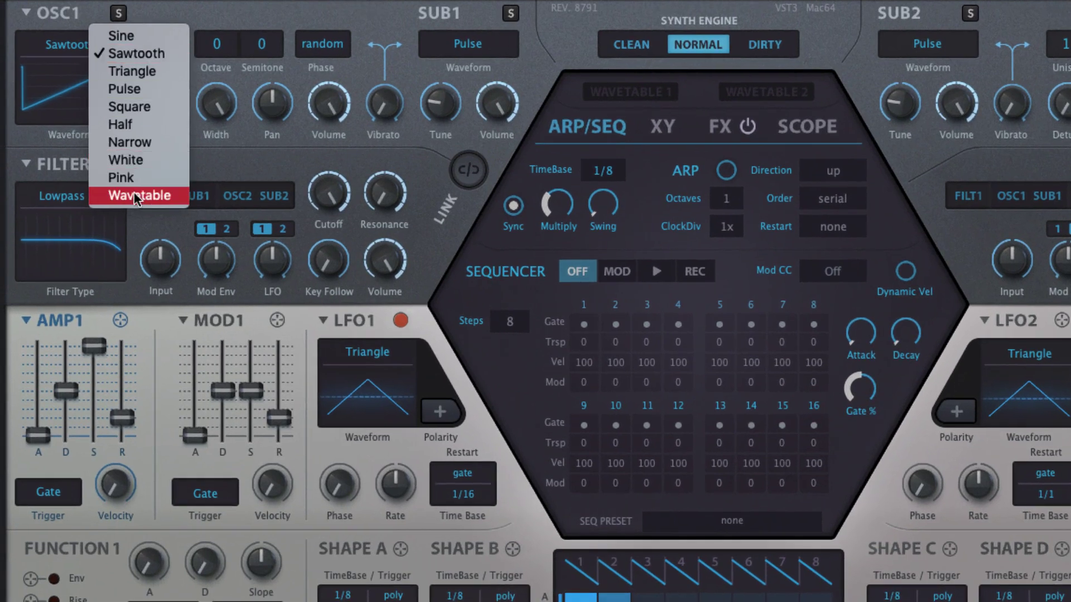
click(127, 186)
click(118, 74)
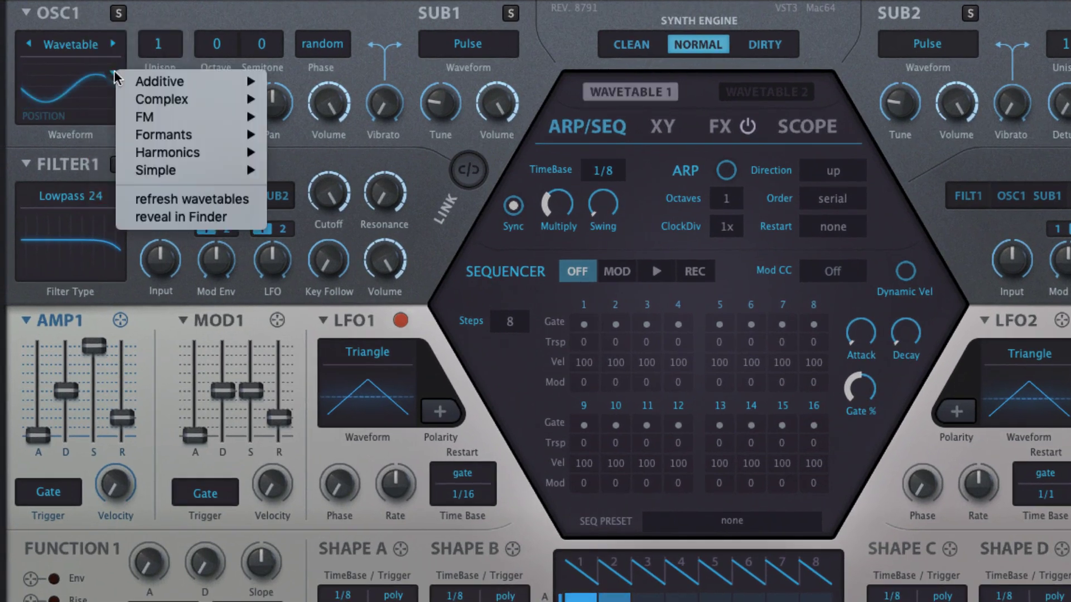
mouse_move(156, 84)
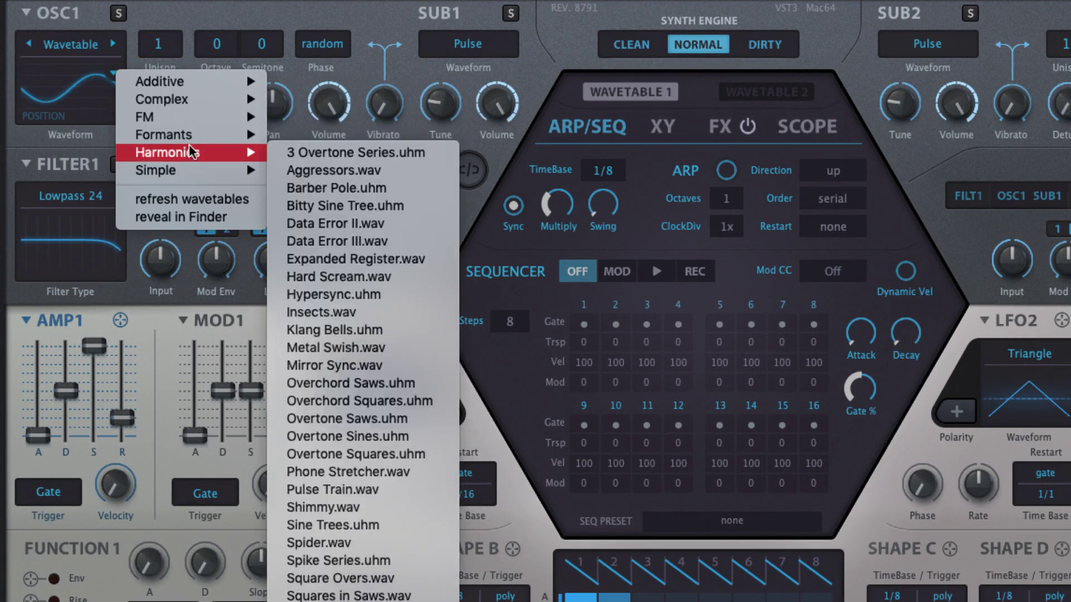
mouse_move(226, 86)
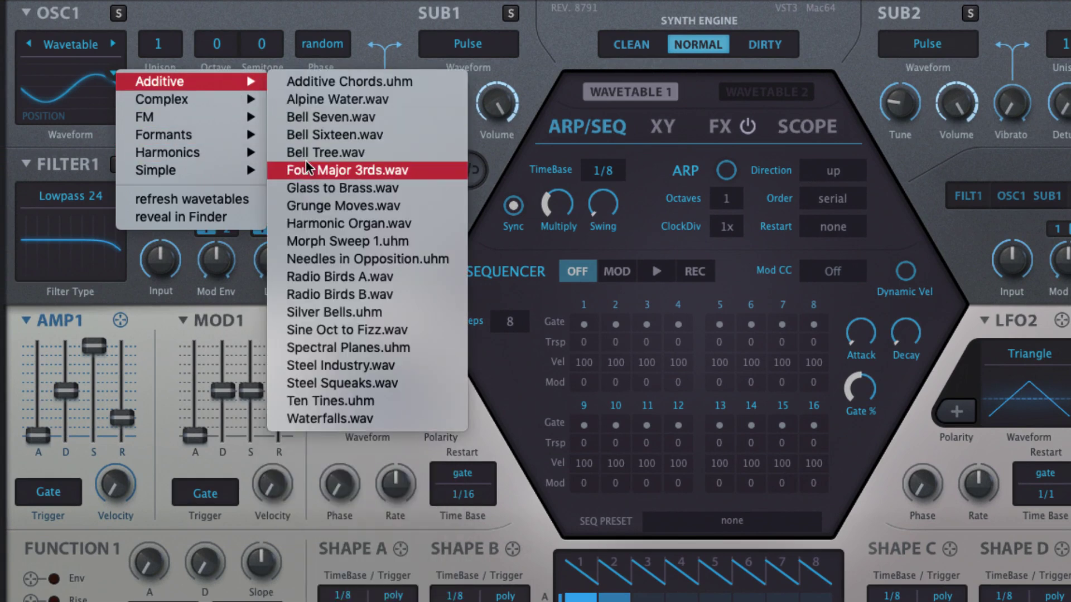
click(311, 190)
Step: Load a wavetable from the Formants category into oscillator 1, and finally load Rough City.wav from the Complex category
click(113, 73)
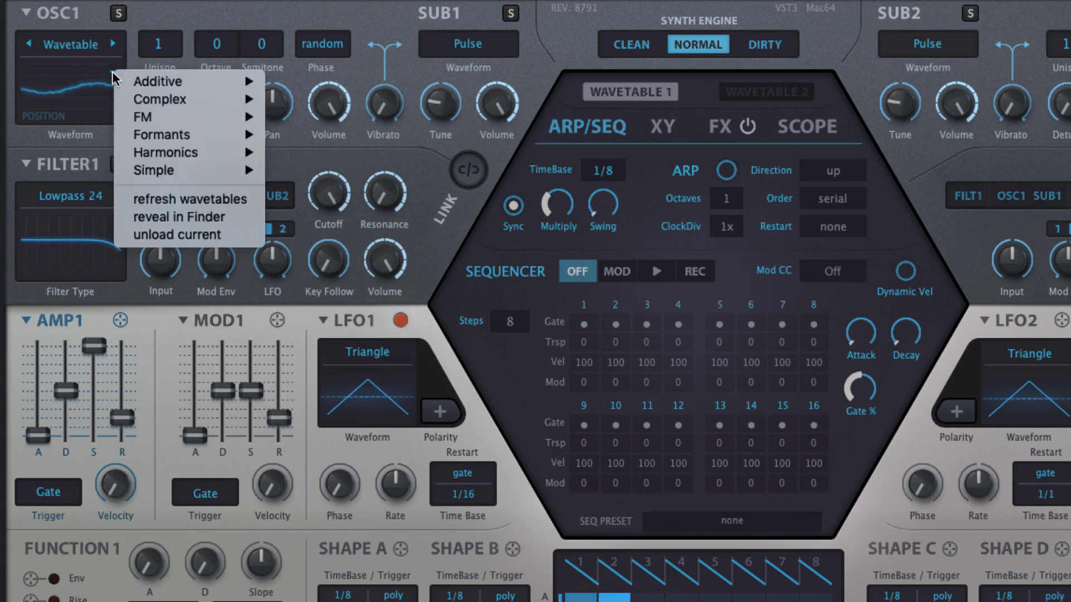
mouse_move(179, 136)
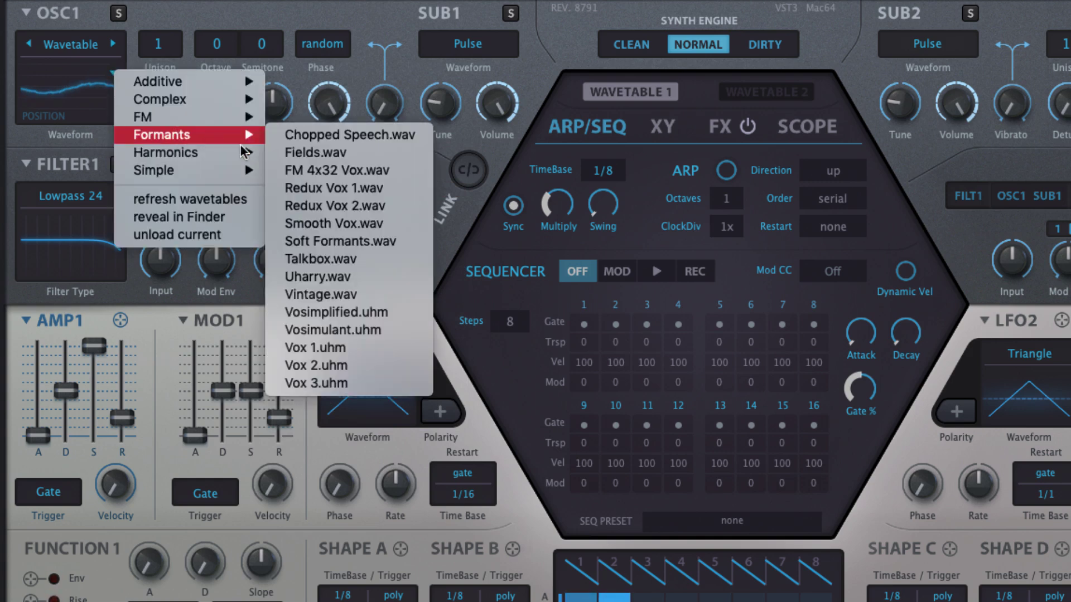
click(330, 287)
click(114, 73)
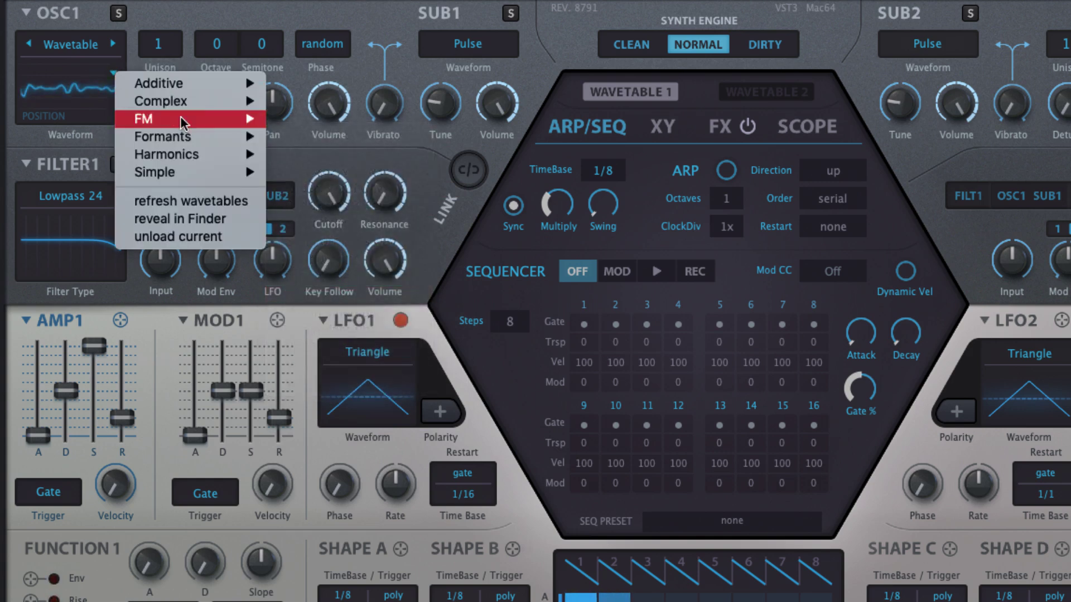
mouse_move(202, 104)
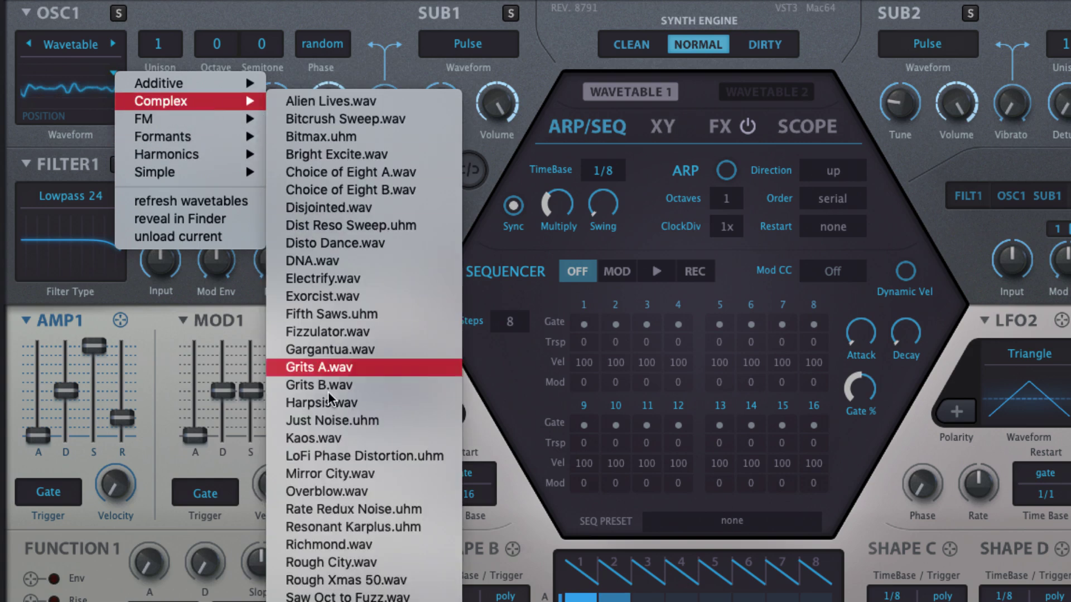
click(354, 561)
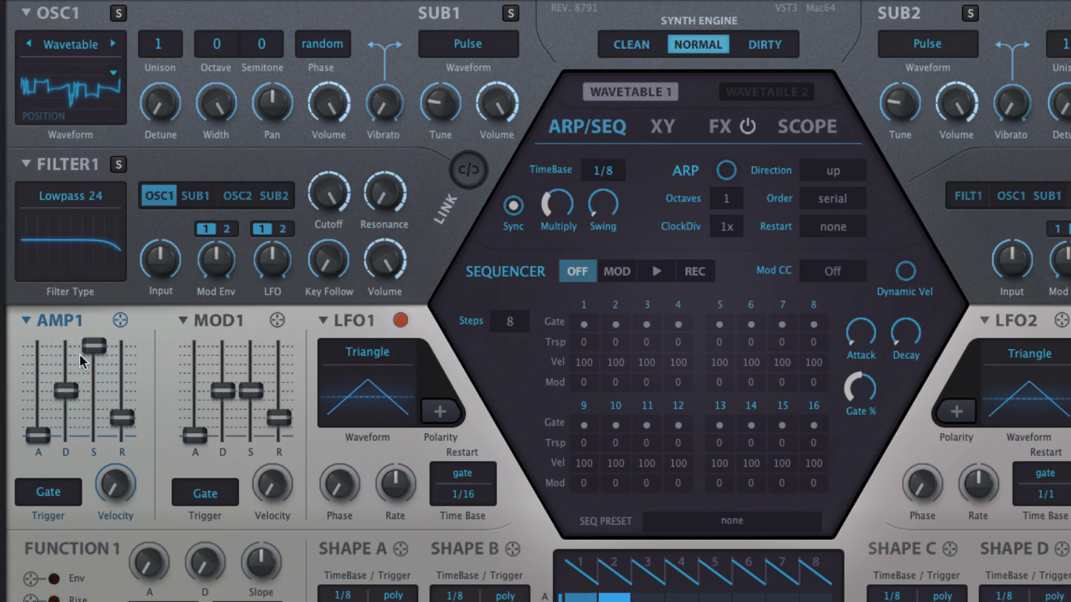
Step: Open the Wavetable 1 editor and sweep oscillator 1's wavetable position, using both its waveform display and the Position control
drag(81, 92, 102, 117)
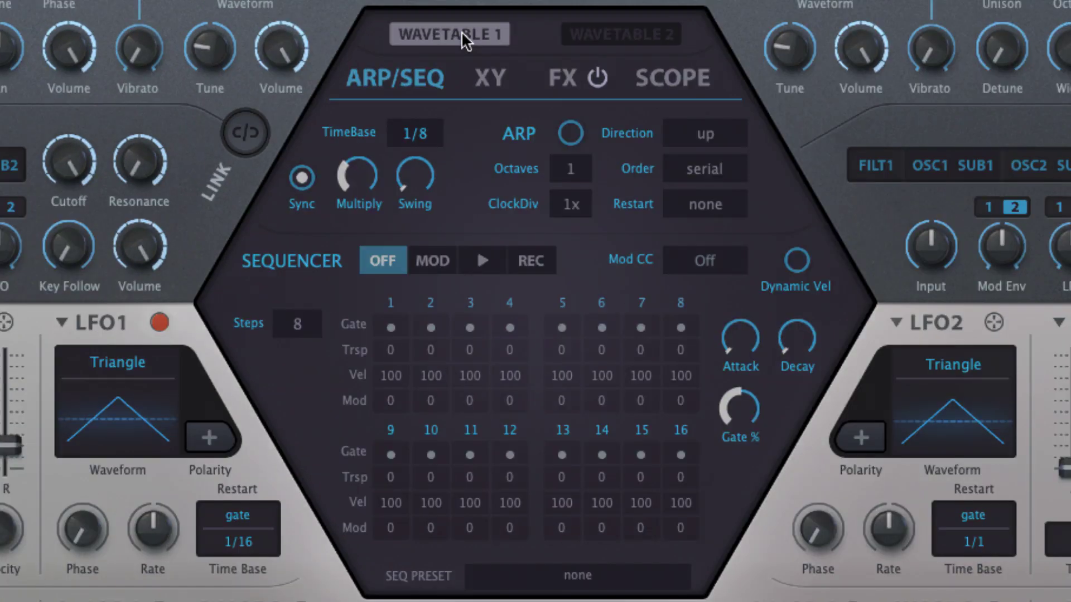
click(461, 34)
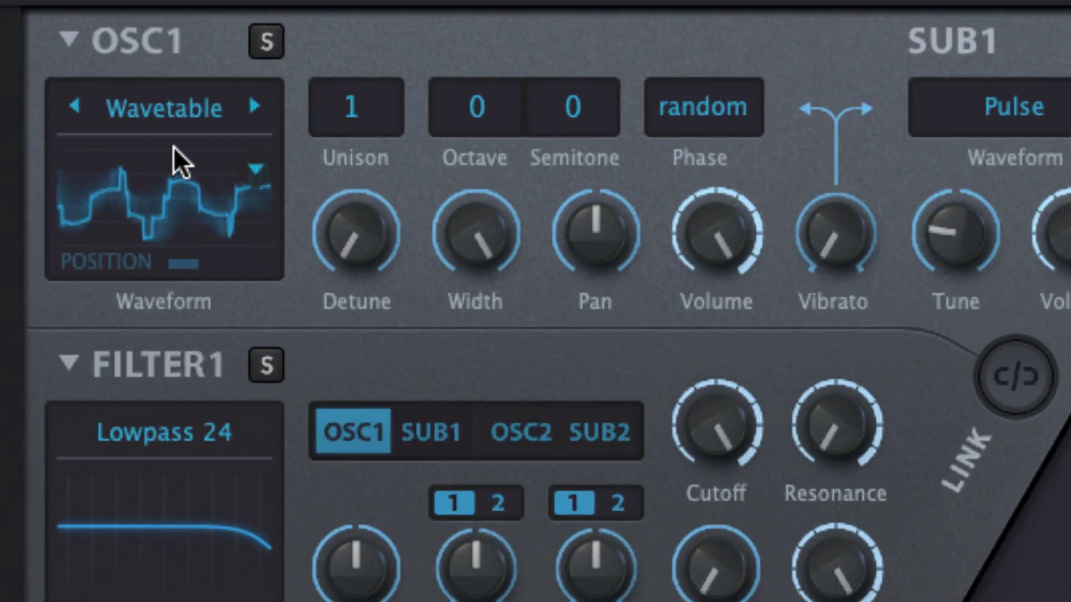
drag(178, 162, 262, 279)
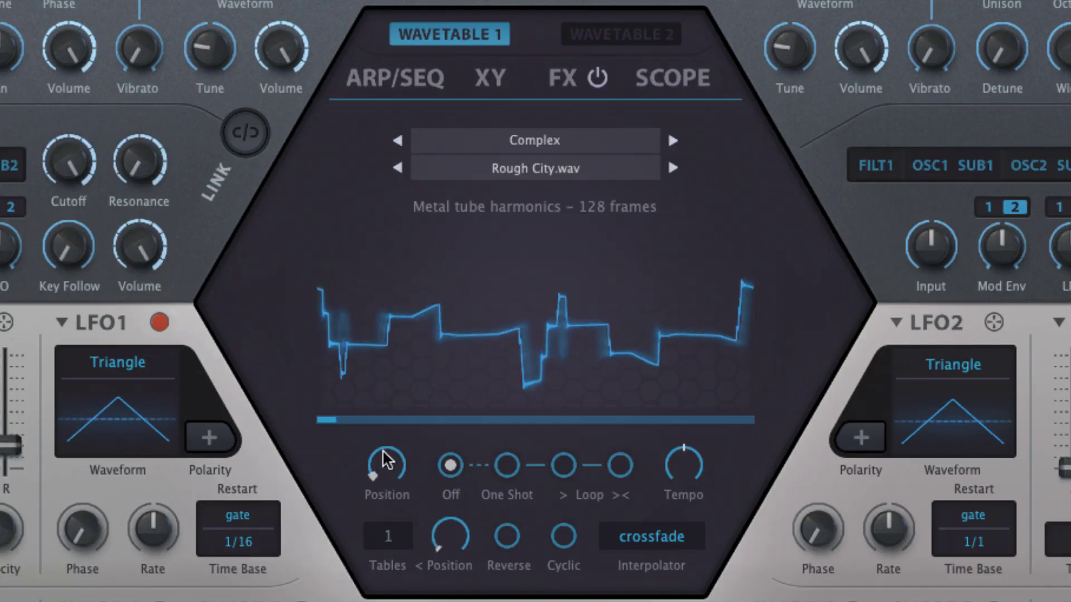
drag(383, 459, 423, 516)
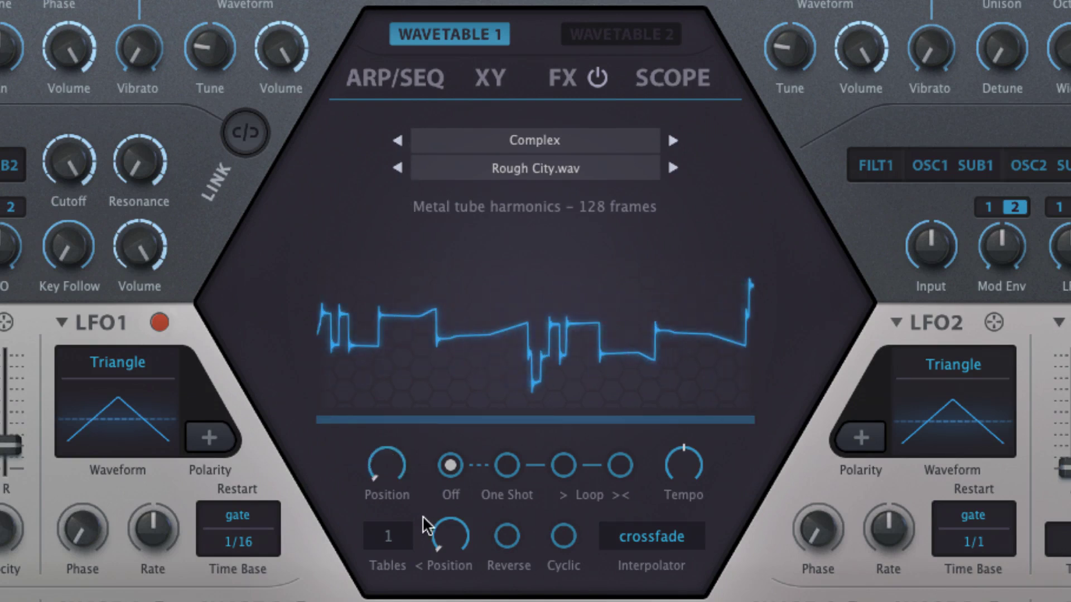
Step: Try Wavetable 1's One Shot and back-and-forth Loop modes, settle on forward Loop, and try out the Cyclic and Reverse options
click(507, 465)
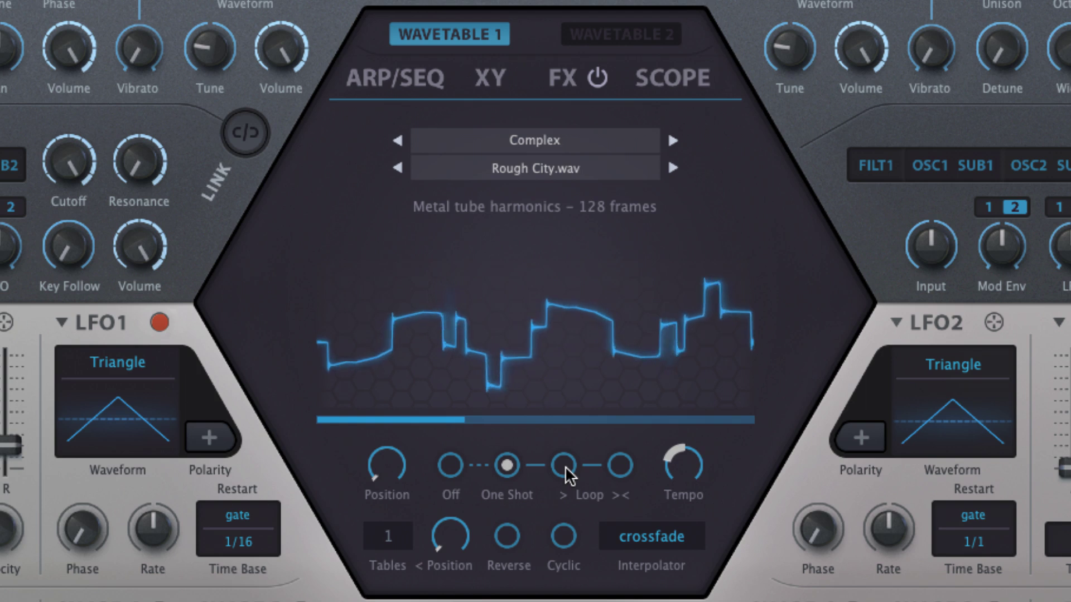
click(565, 466)
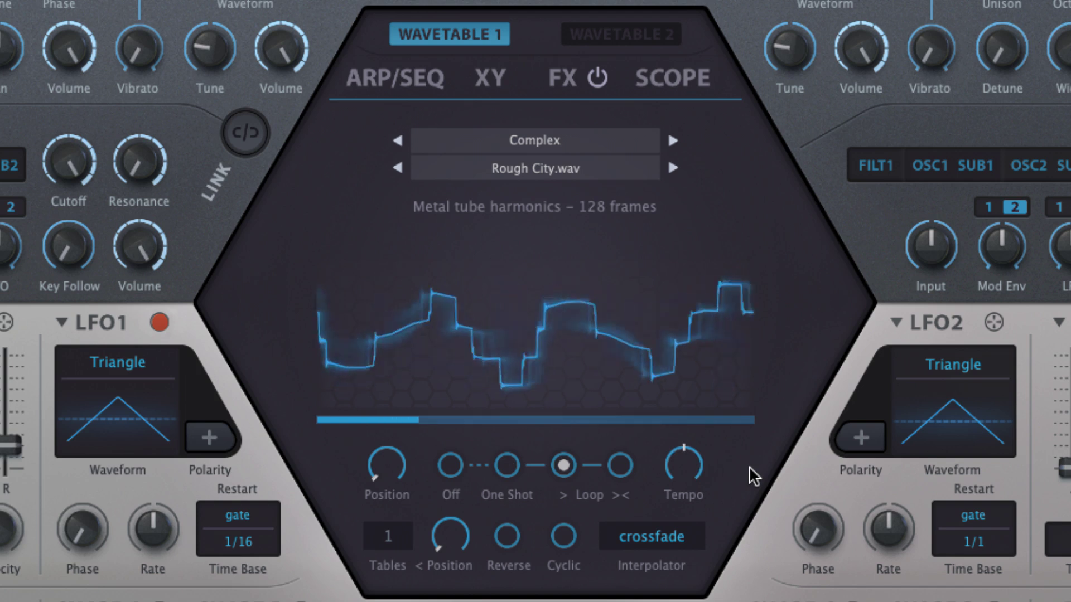
click(619, 465)
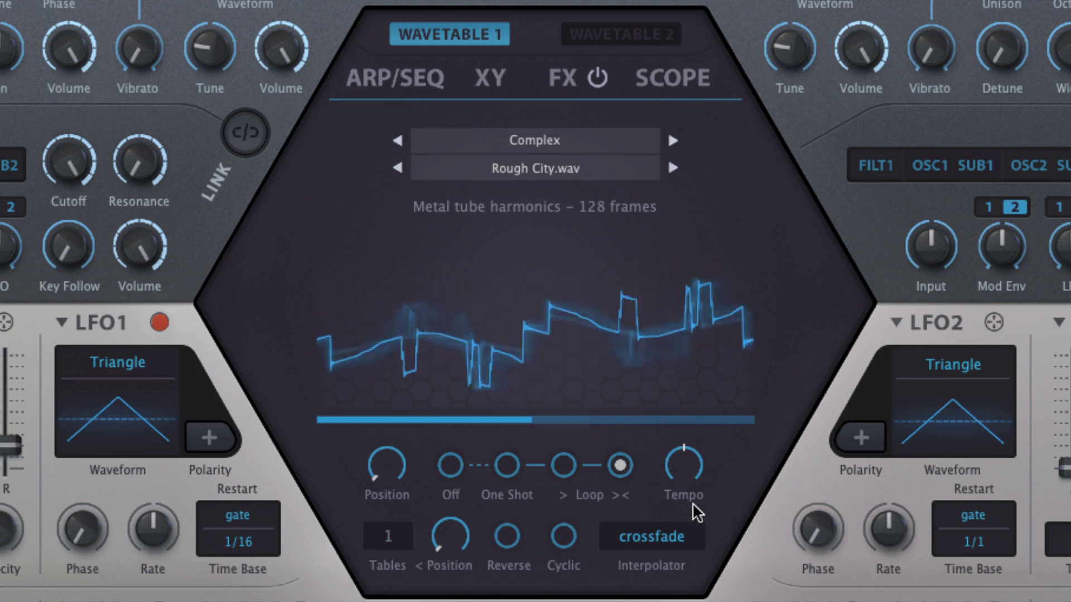
click(563, 465)
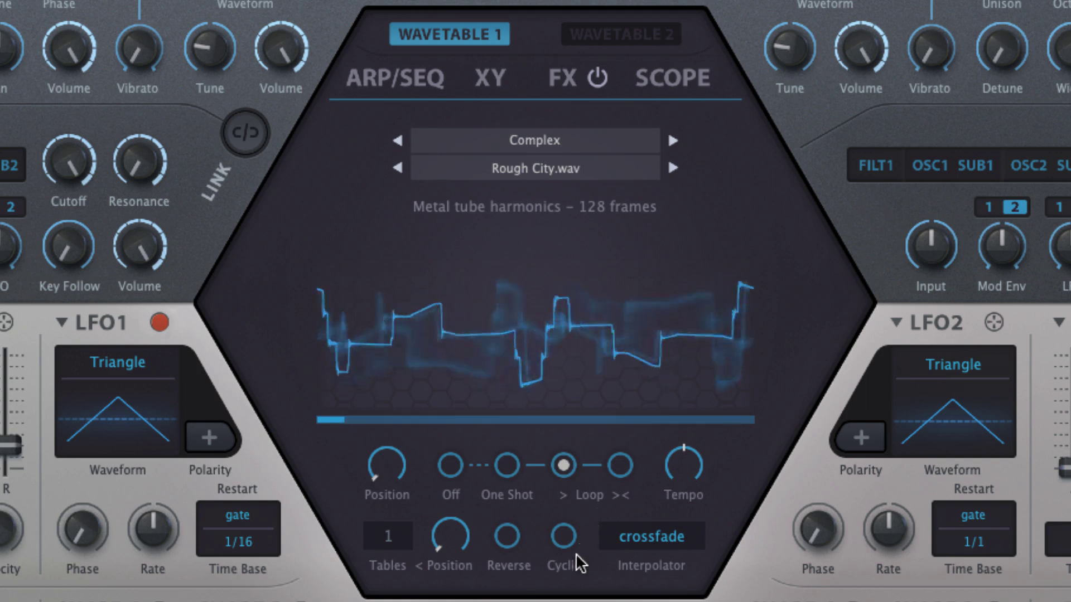
click(562, 534)
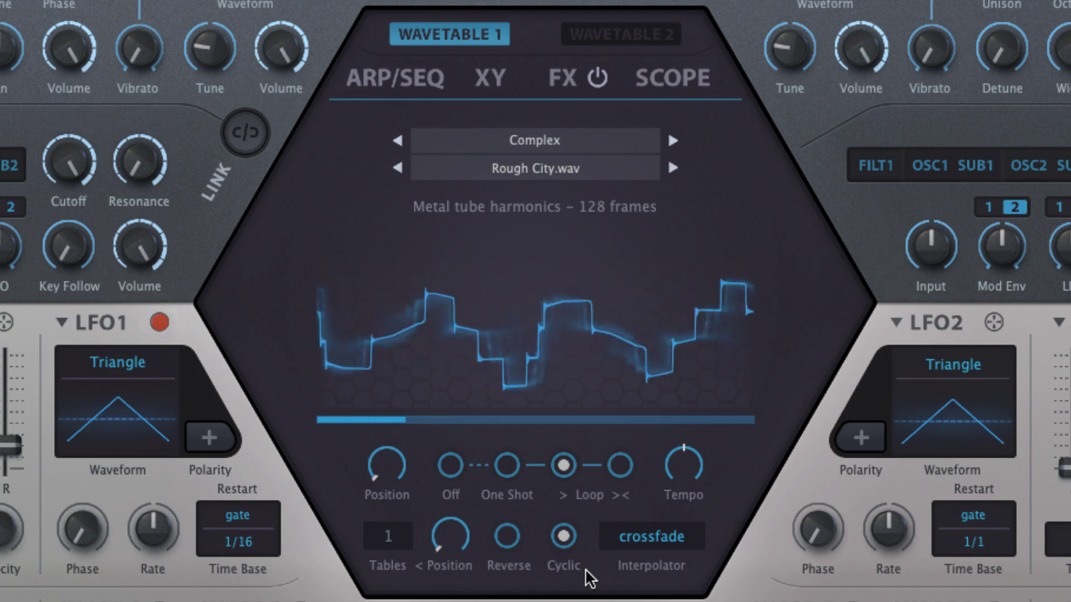
click(508, 537)
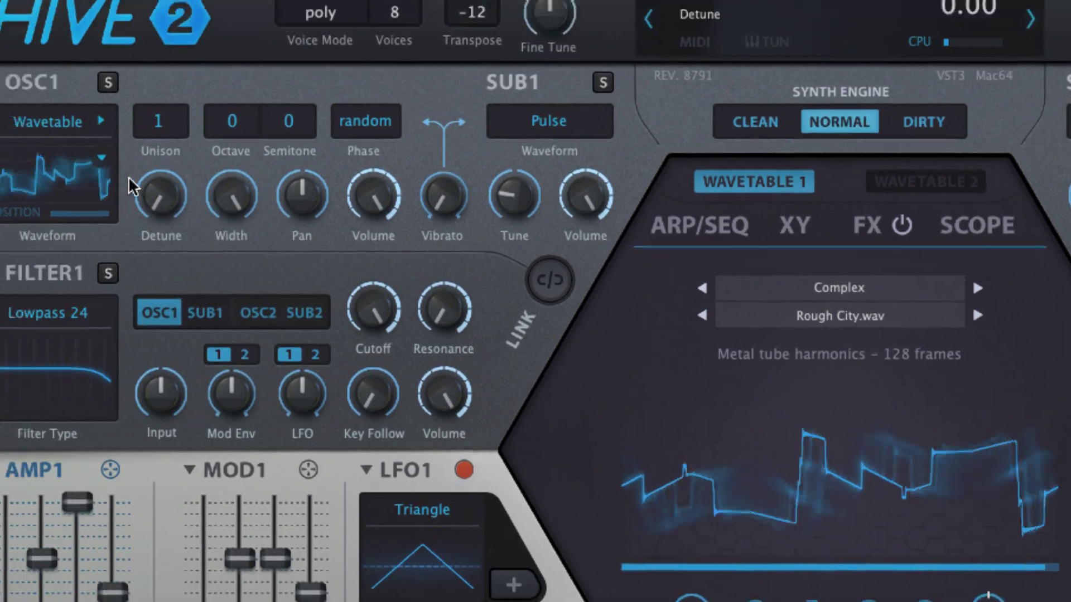
Step: Load Bitty Sine Tree.uhm from the Harmonics category into oscillator 1
click(149, 183)
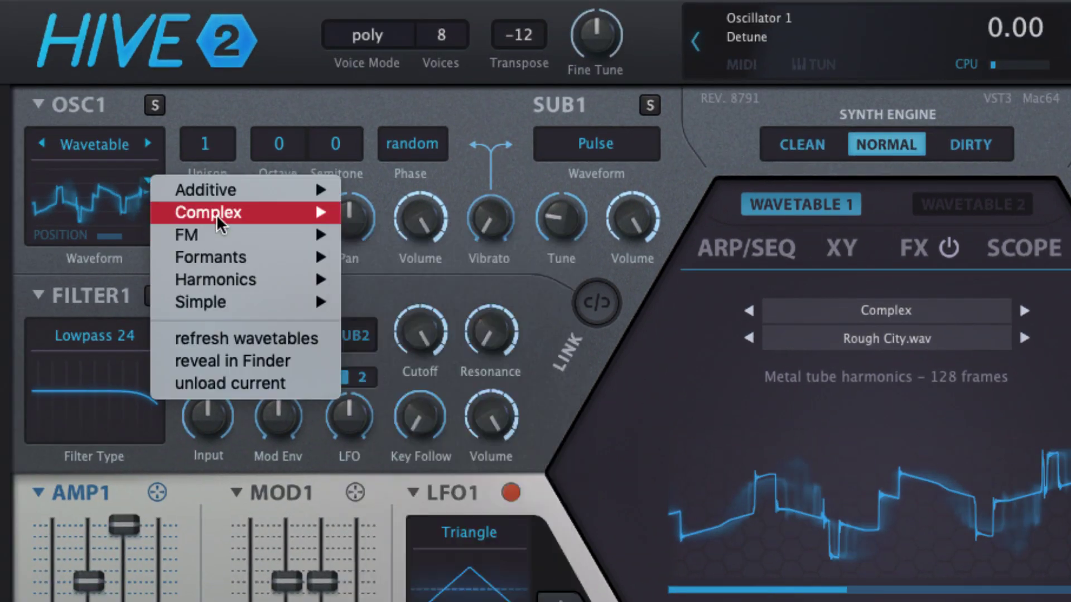
mouse_move(229, 280)
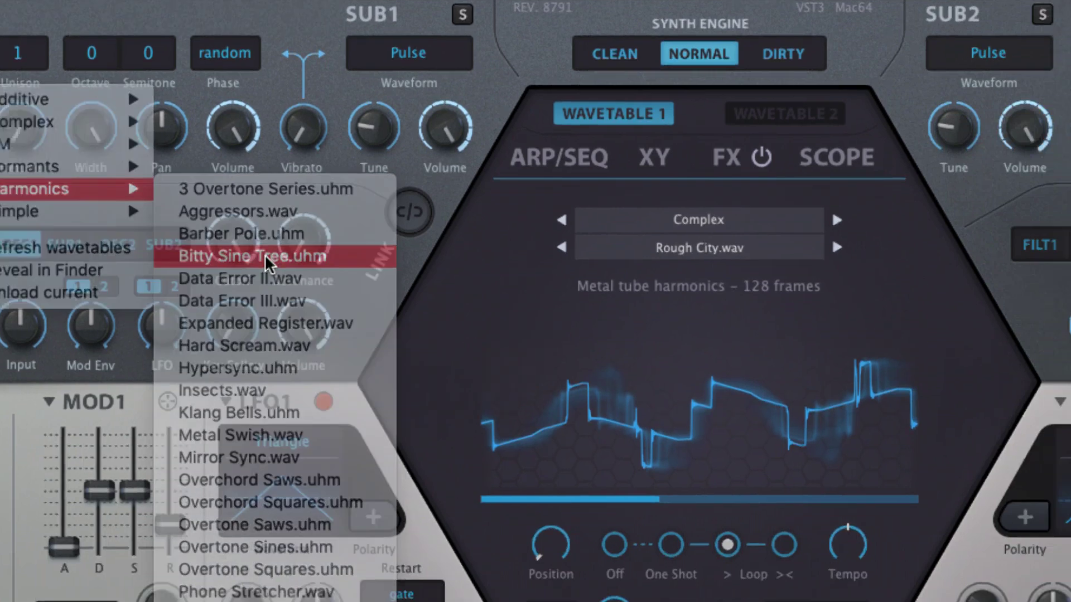
click(440, 344)
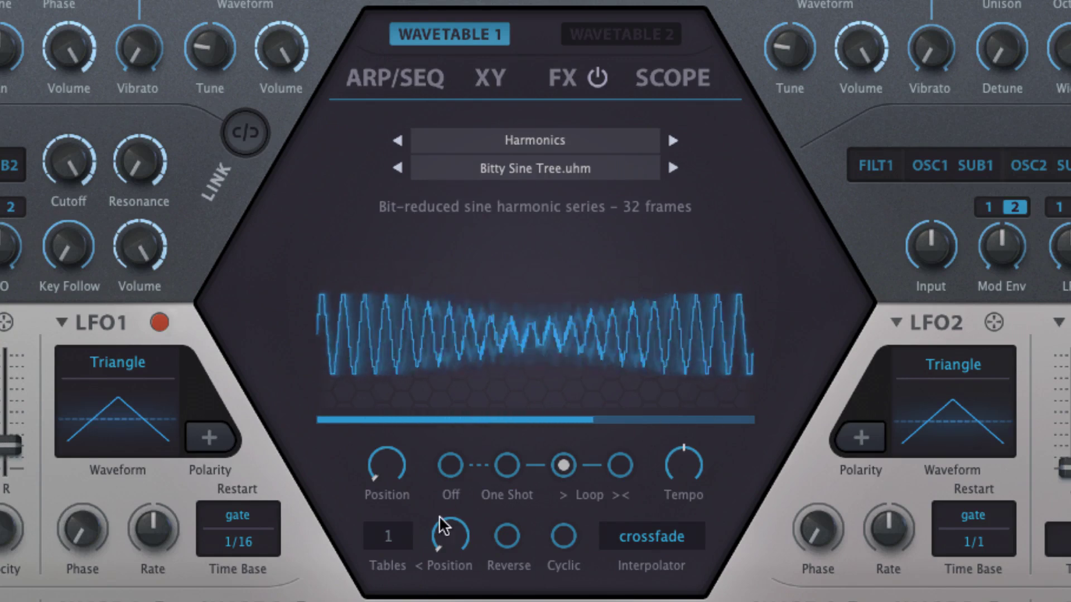
Step: Set Wavetable 1's number of tables to 2 and finally to 4, and sweep the table position
click(388, 536)
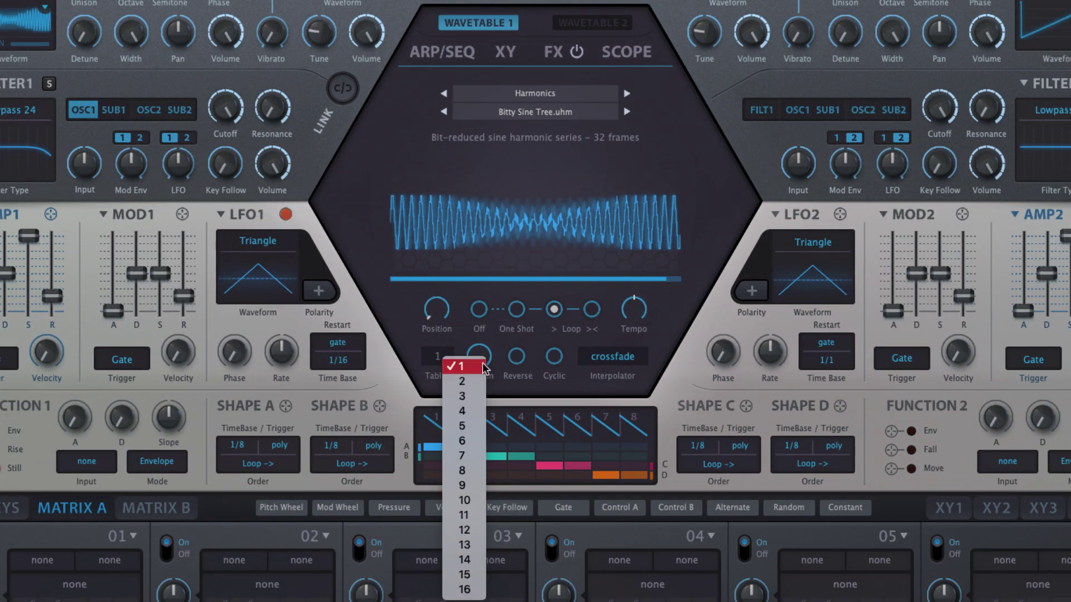
click(599, 207)
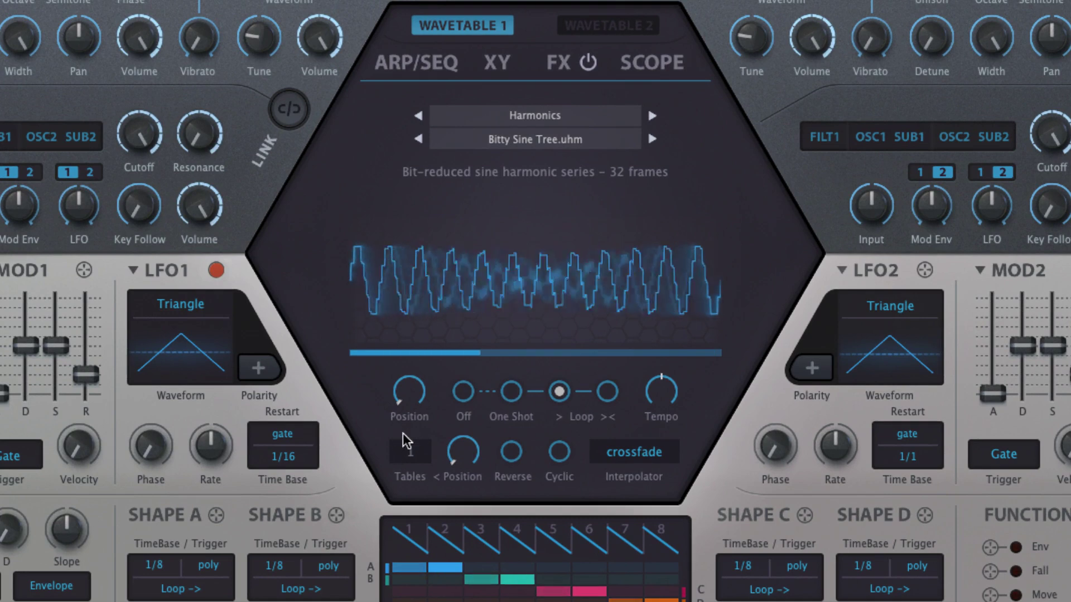
click(419, 453)
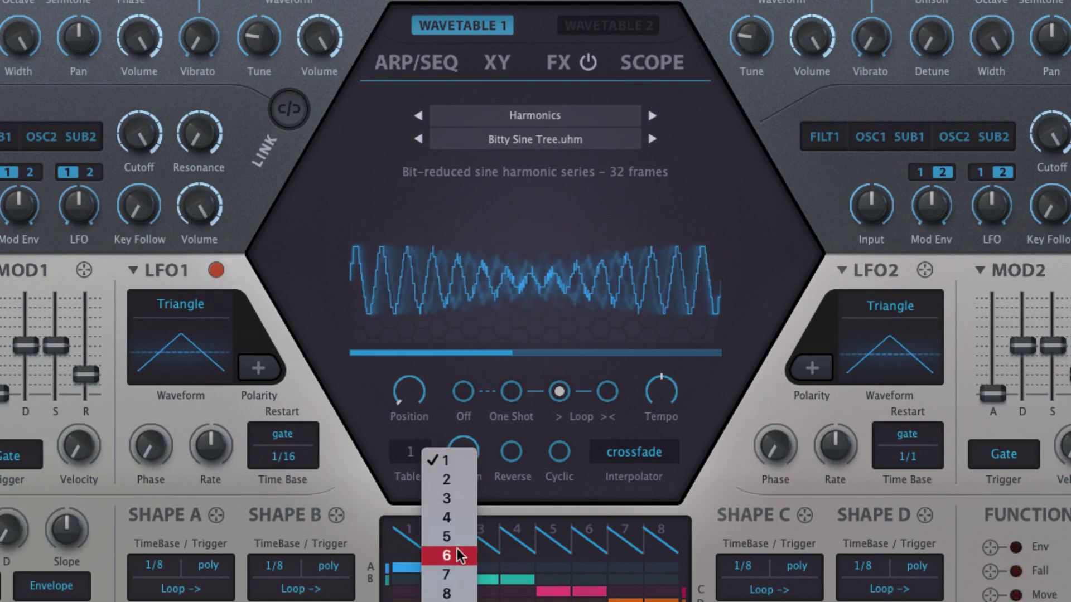
click(447, 479)
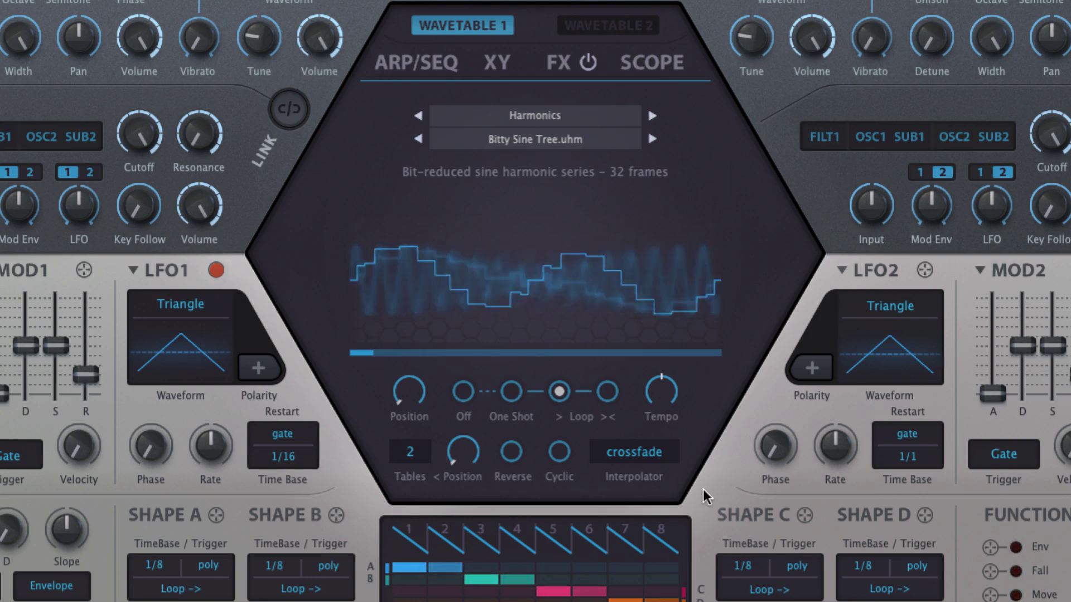
click(416, 450)
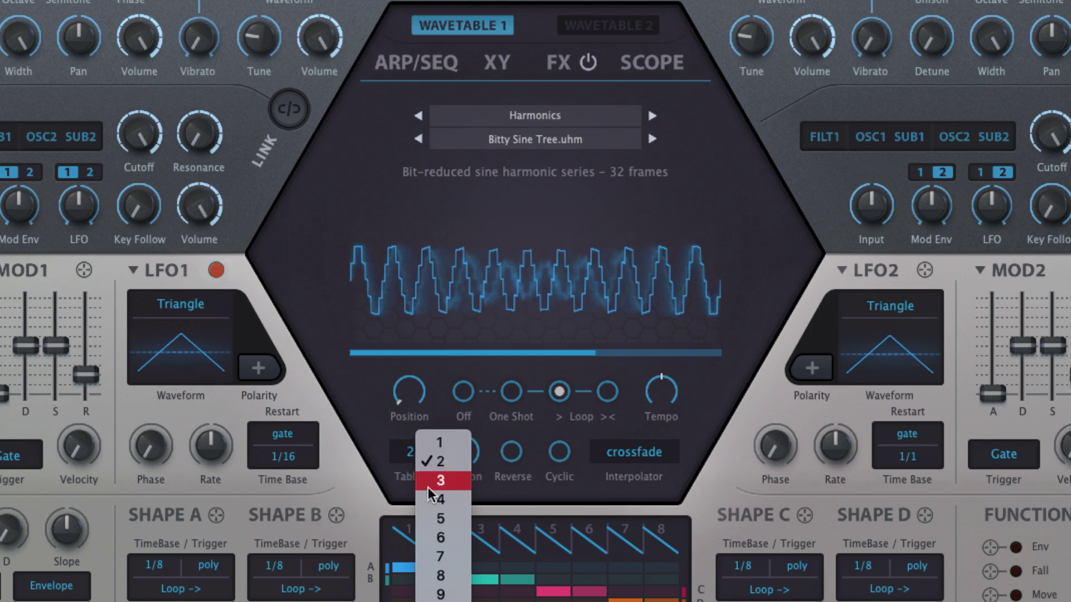
click(436, 504)
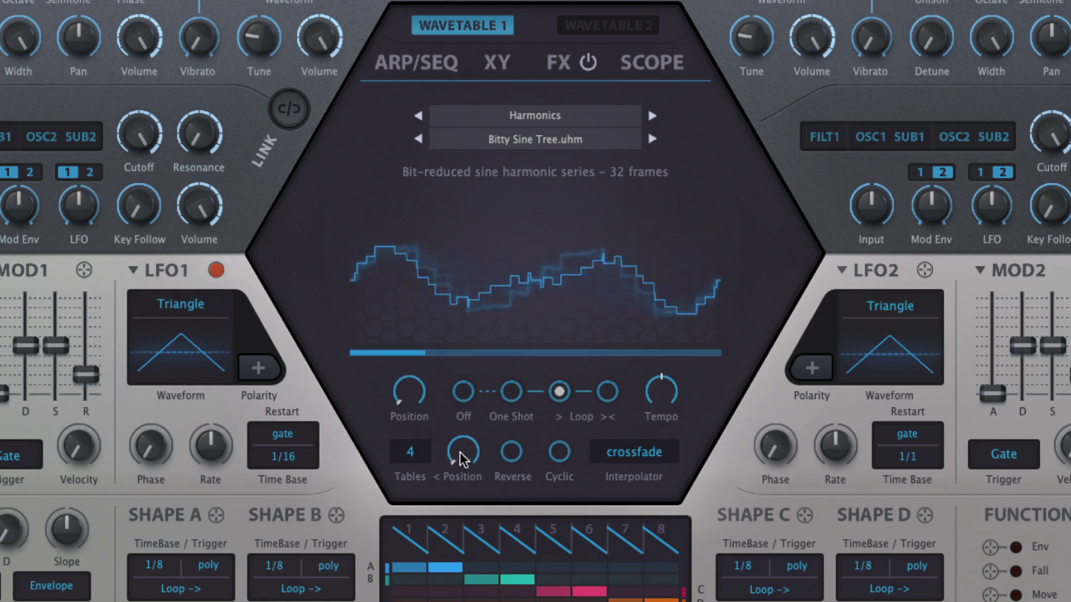
drag(461, 450, 472, 390)
drag(472, 390, 478, 417)
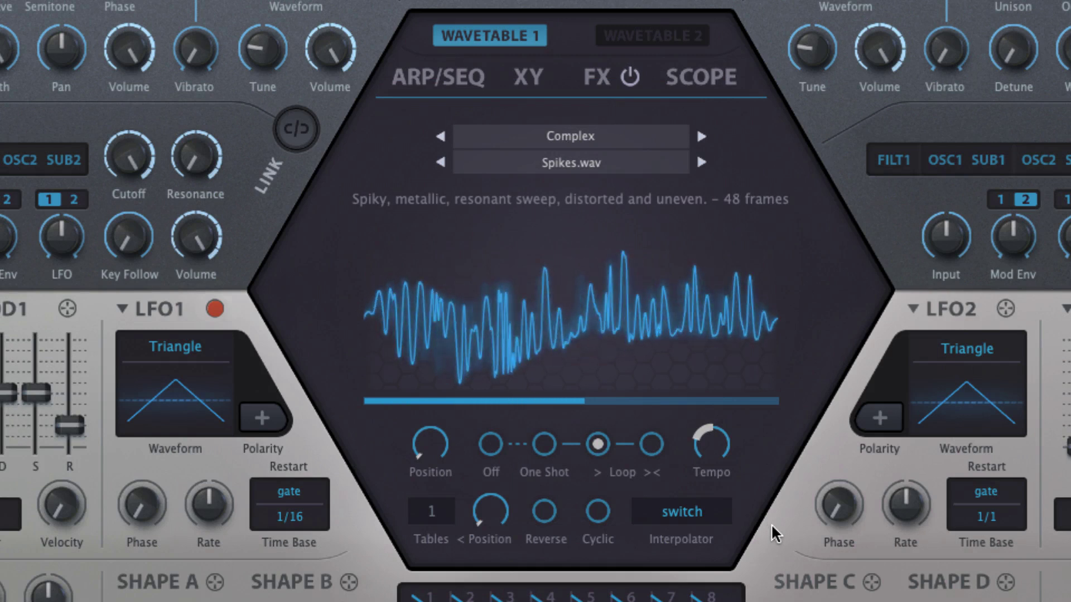
Step: Compare Wavetable 1's switch, crossfade and spectral interpolators, and finally set the Interpolator to zero phase
click(695, 513)
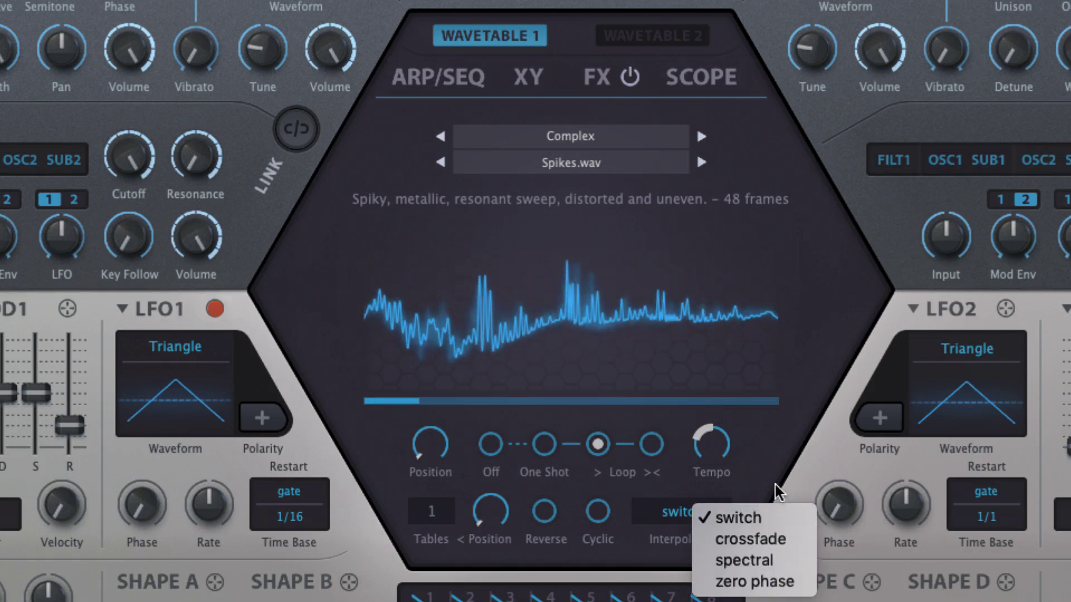
click(778, 517)
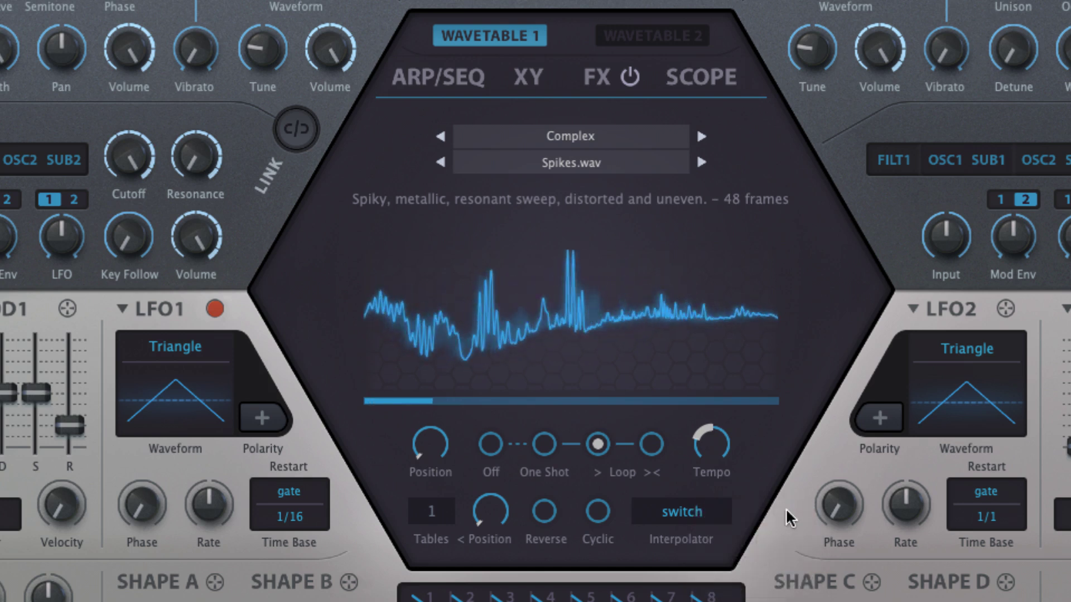
click(679, 521)
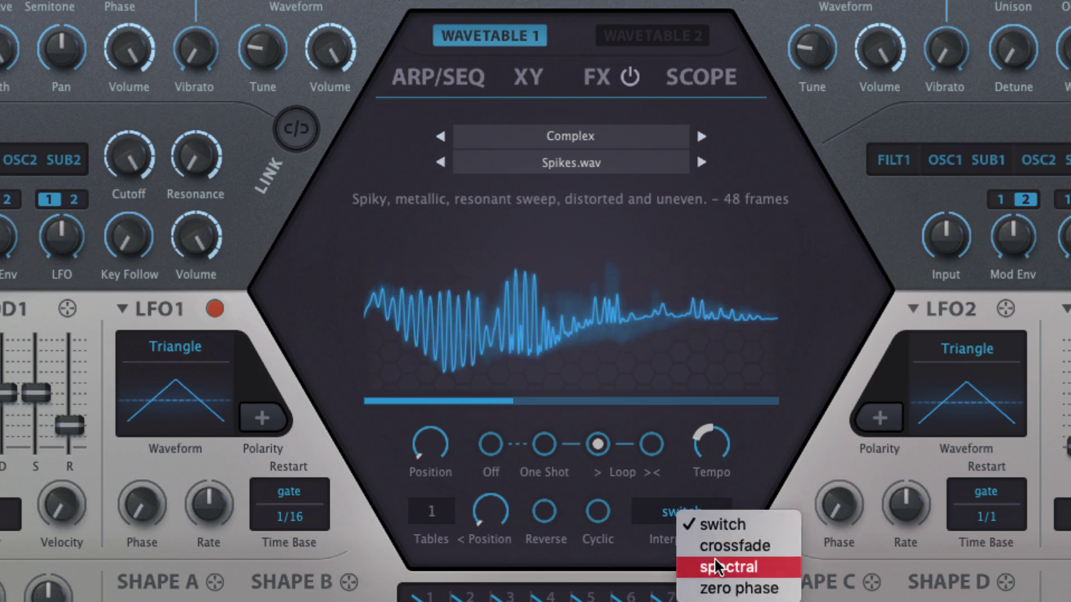
click(750, 545)
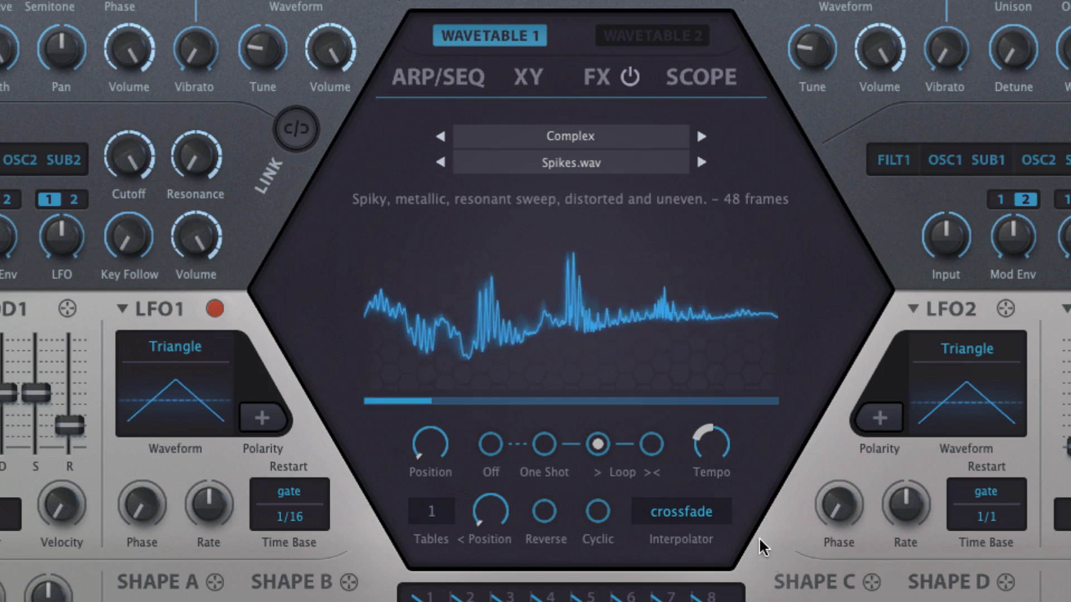
click(705, 516)
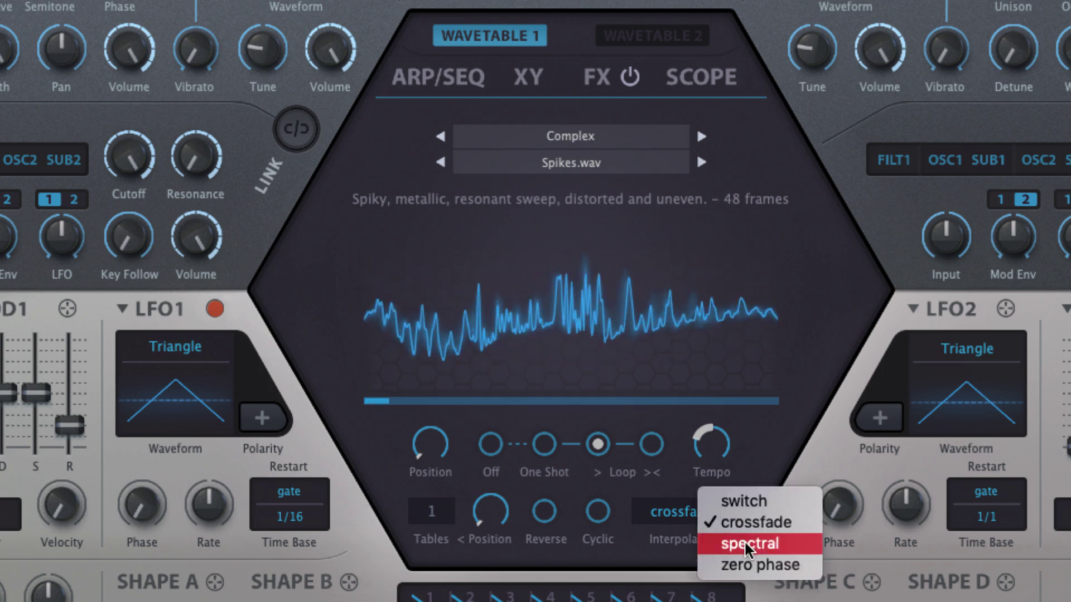
click(824, 547)
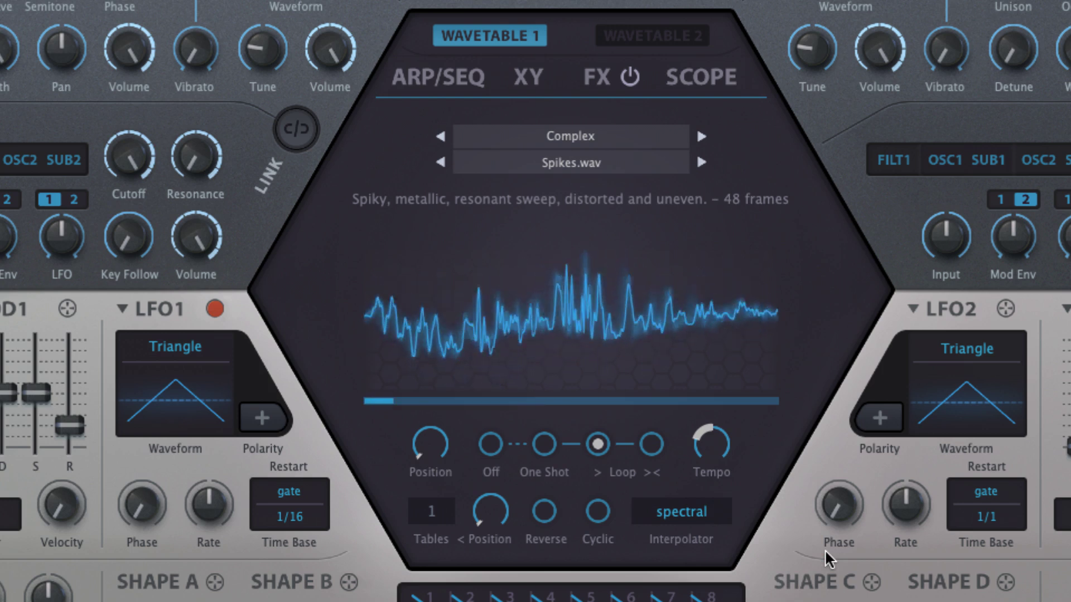
click(691, 512)
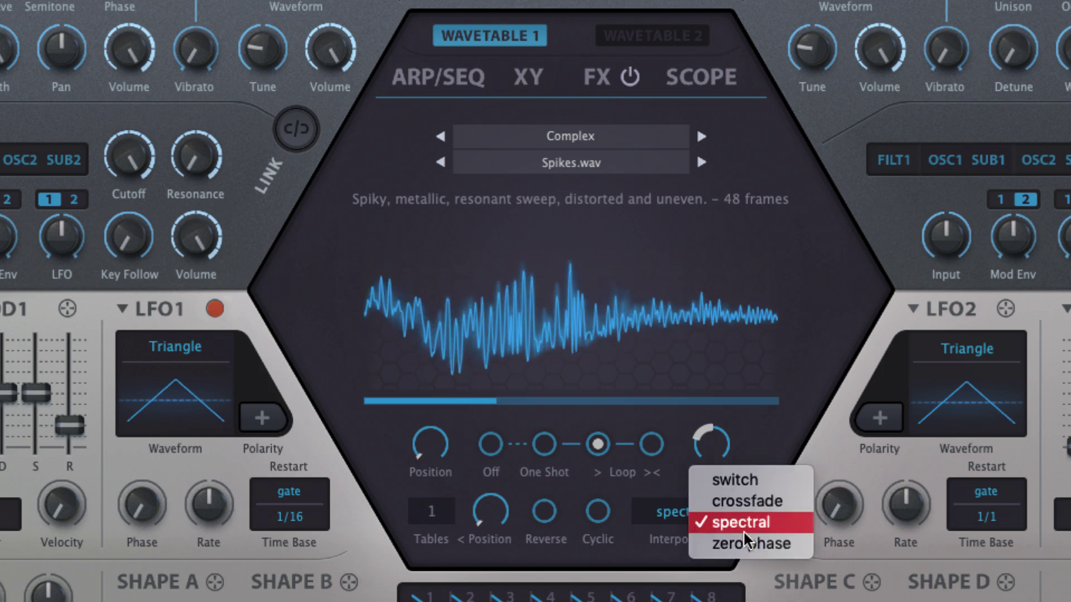
click(748, 543)
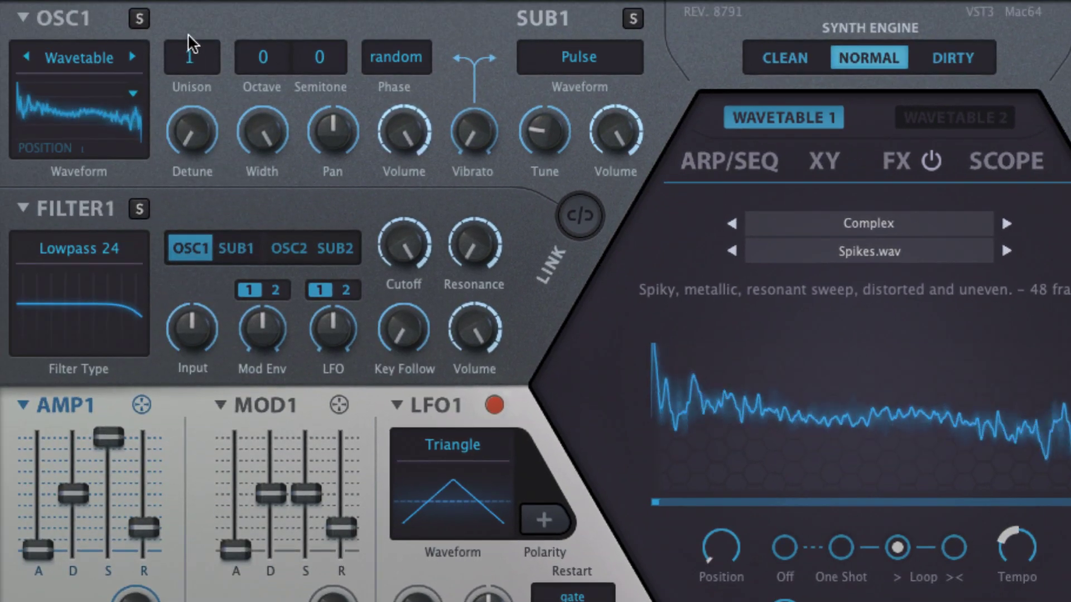
Step: Open oscillator 1's Unison voice options and try out its Detune amount
click(189, 50)
click(227, 209)
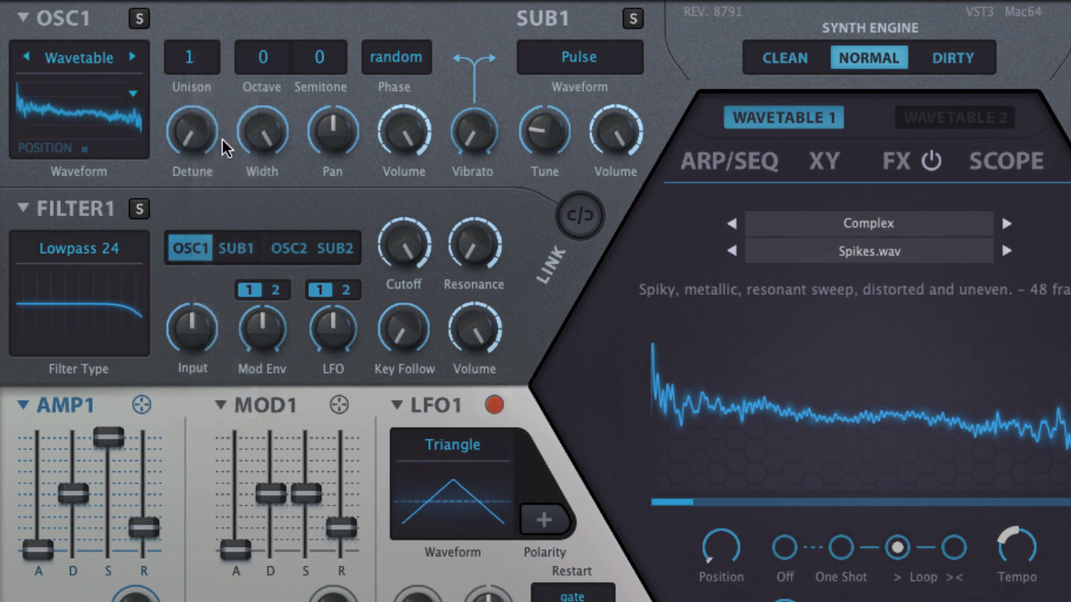
drag(202, 109, 206, 69)
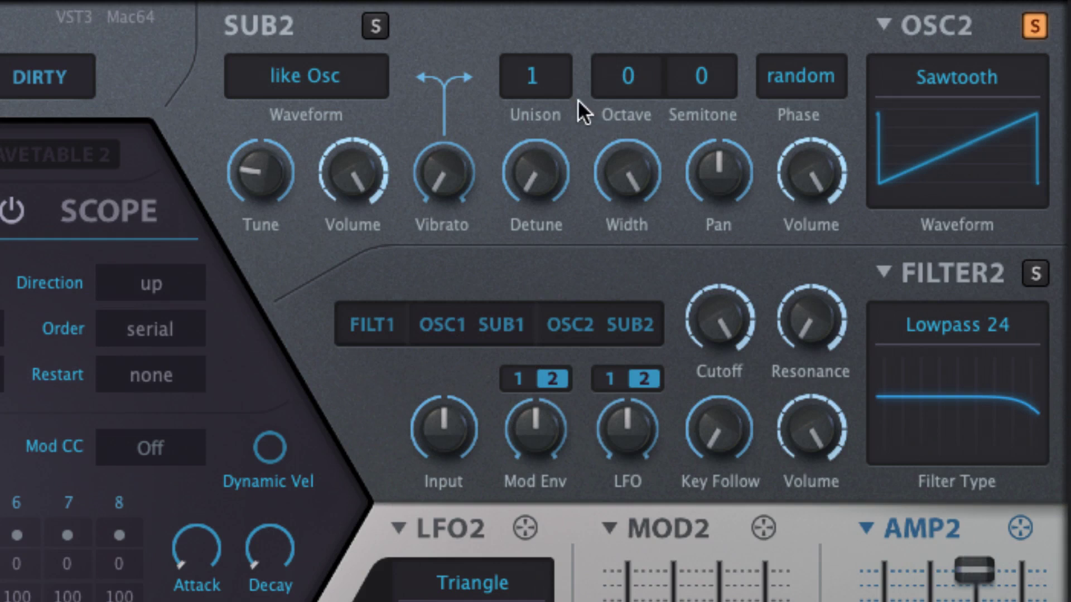
Step: Set oscillator 2's Unison to 2 voices and raise its Detune slightly past the midpoint
click(537, 75)
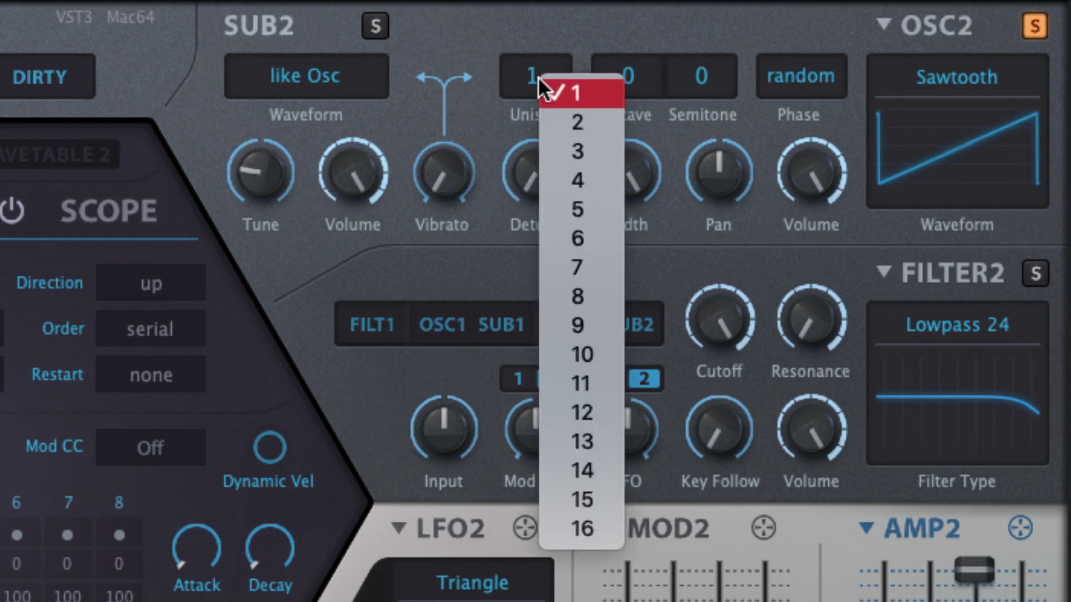
click(560, 132)
drag(547, 183, 575, 75)
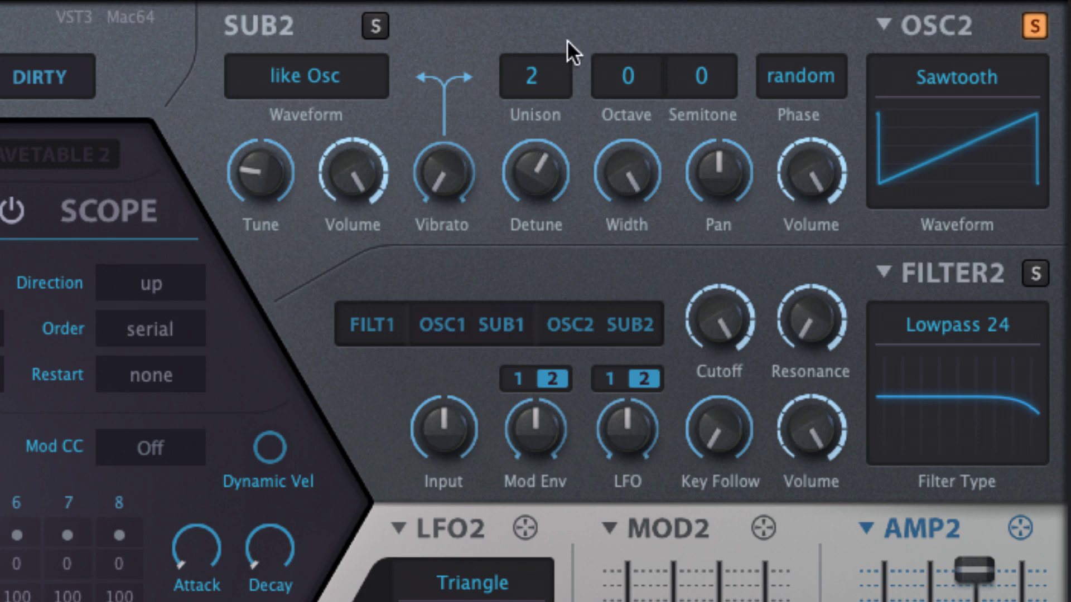
Step: Increase oscillator 2's Unison to 7, to 12 and finally to 16 voices
click(554, 76)
click(564, 229)
click(542, 81)
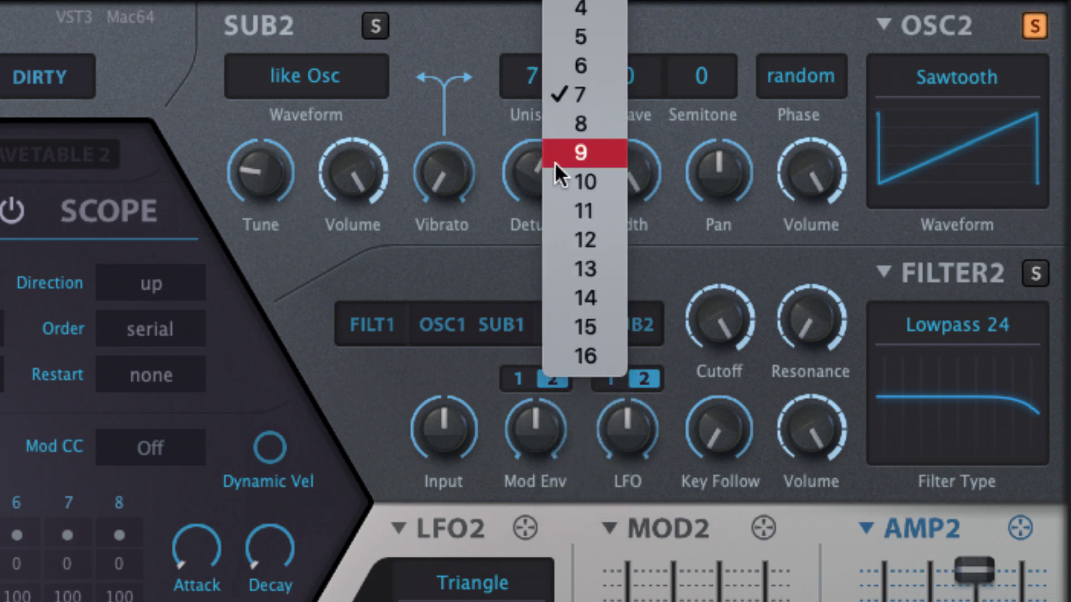
click(566, 223)
click(538, 82)
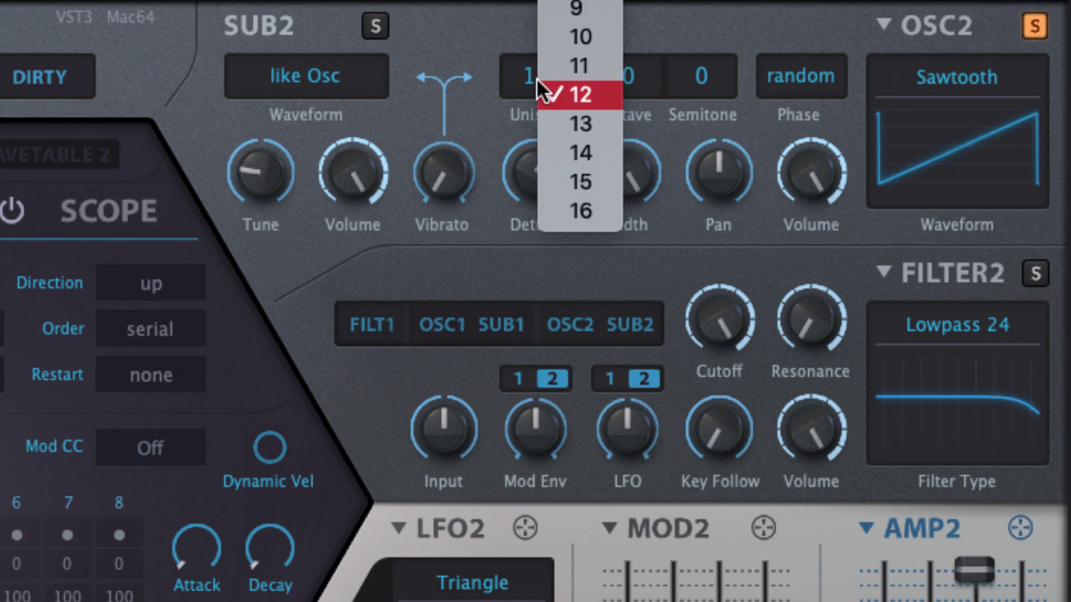
click(565, 210)
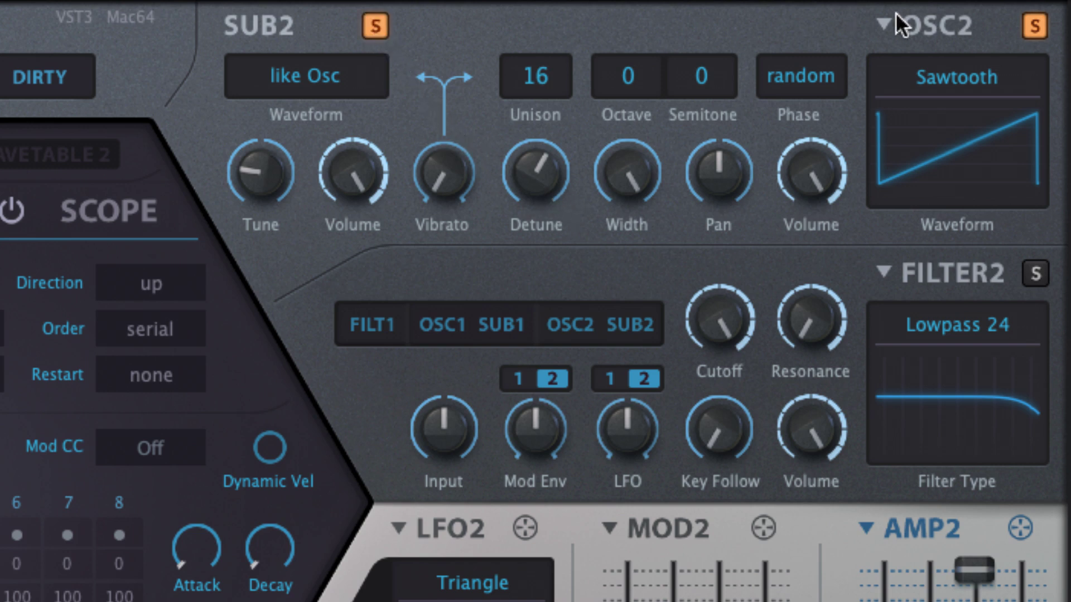
Step: Try the Sine and Sawtooth waveforms on sub-oscillator 2 and return it to like Osc
click(293, 76)
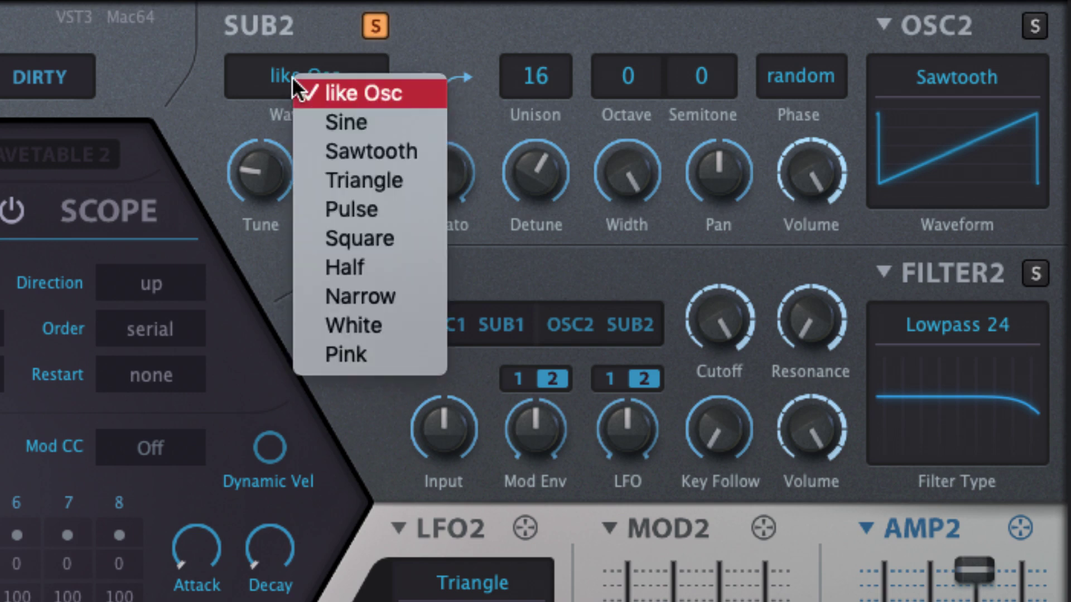
click(345, 122)
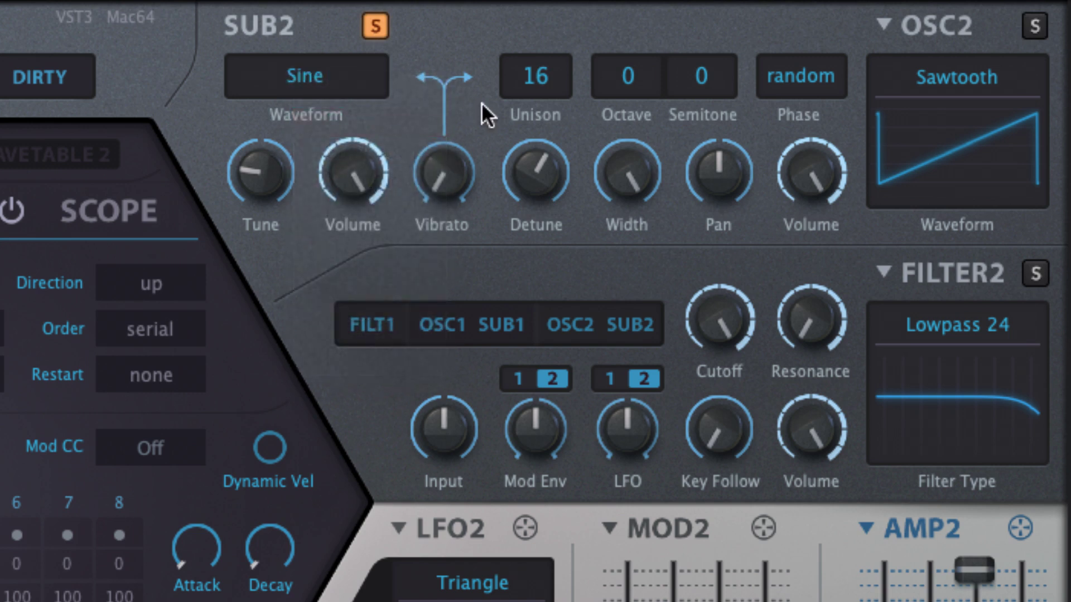
click(313, 72)
click(331, 118)
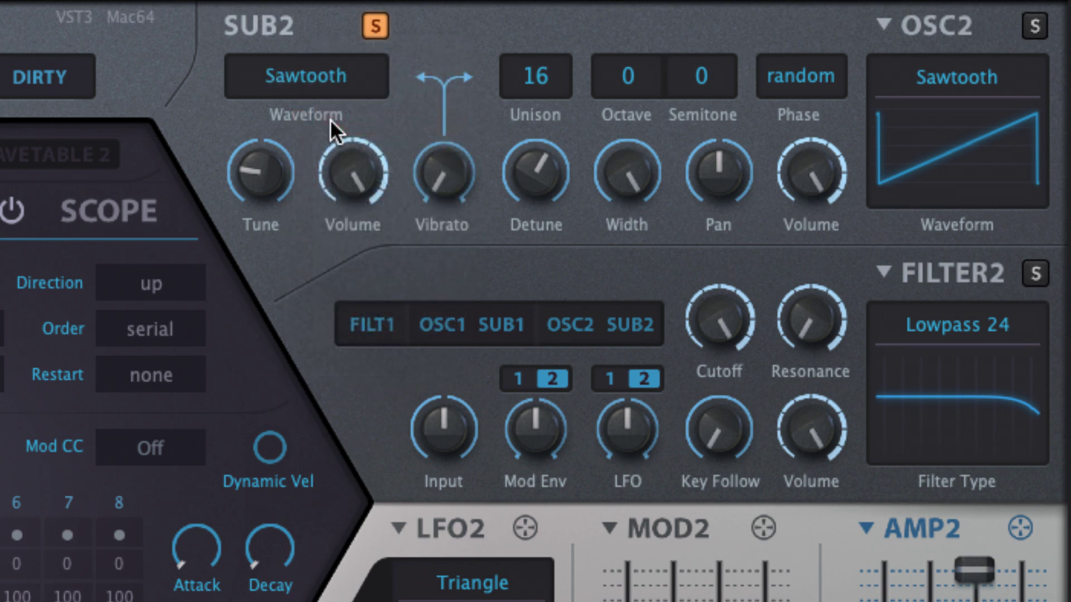
click(306, 75)
click(364, 30)
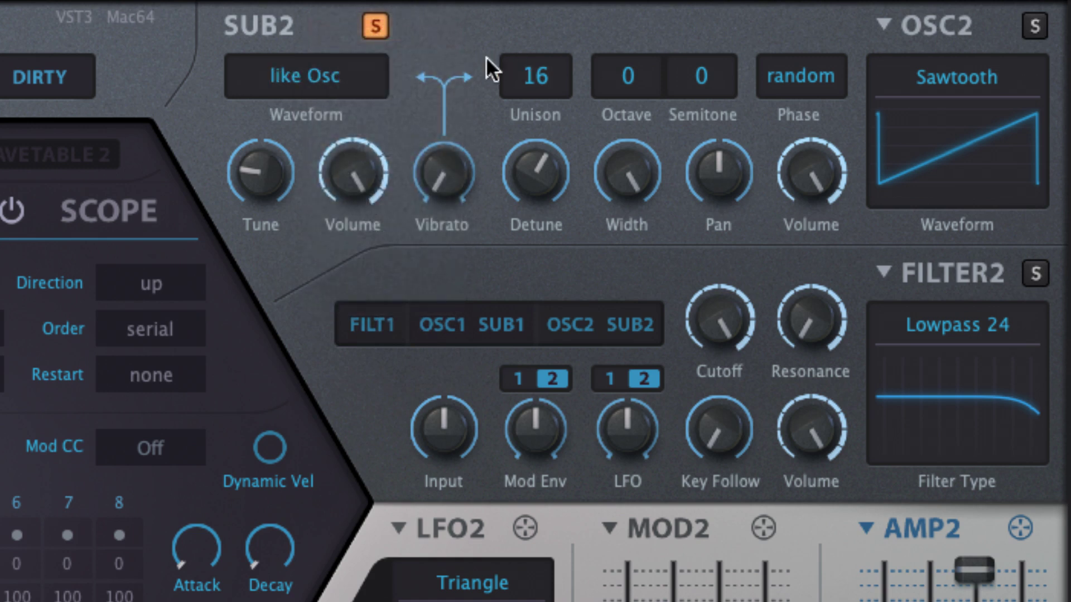
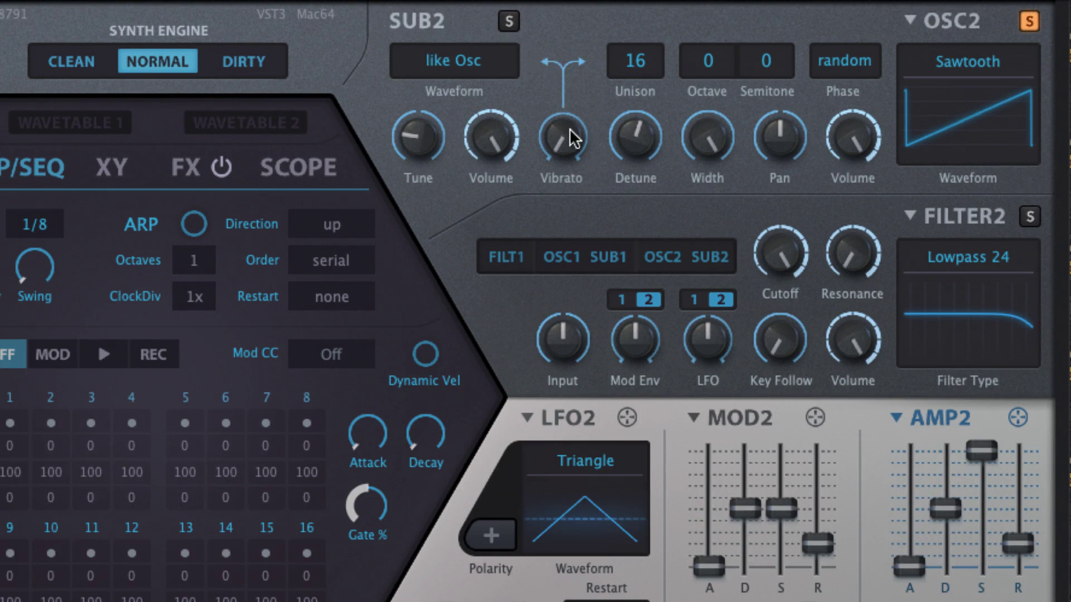
Step: Compare the Dirty and Clean synth engine modes and return to Normal
click(250, 61)
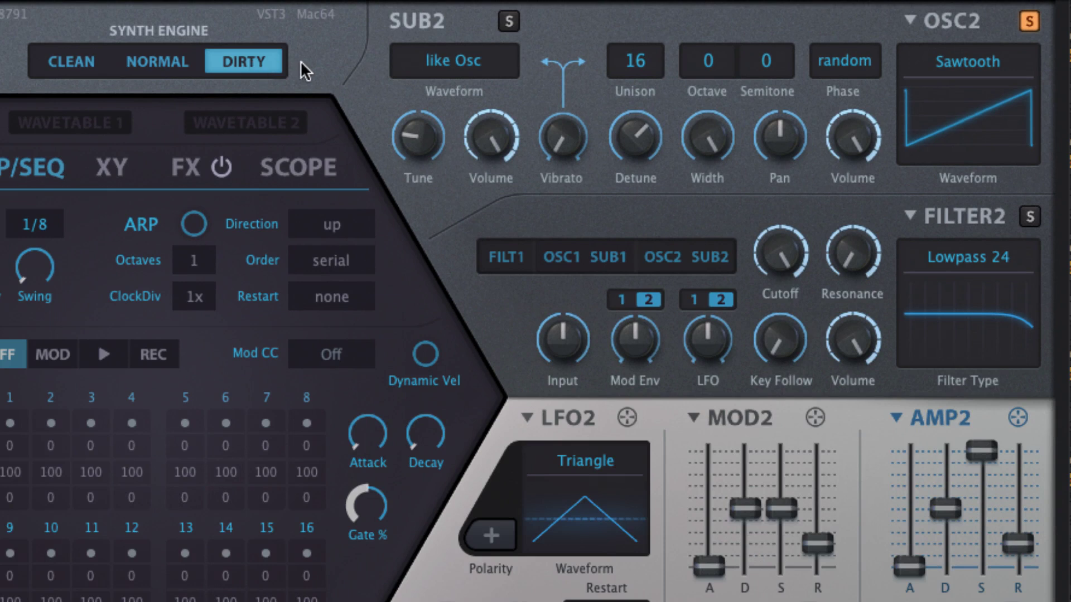
click(64, 62)
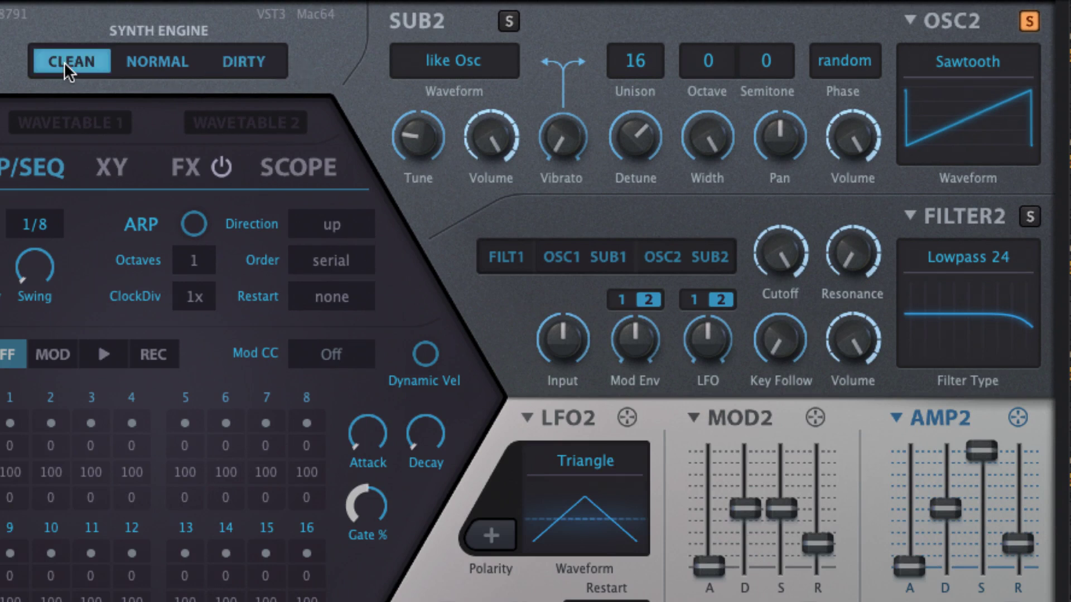
click(154, 63)
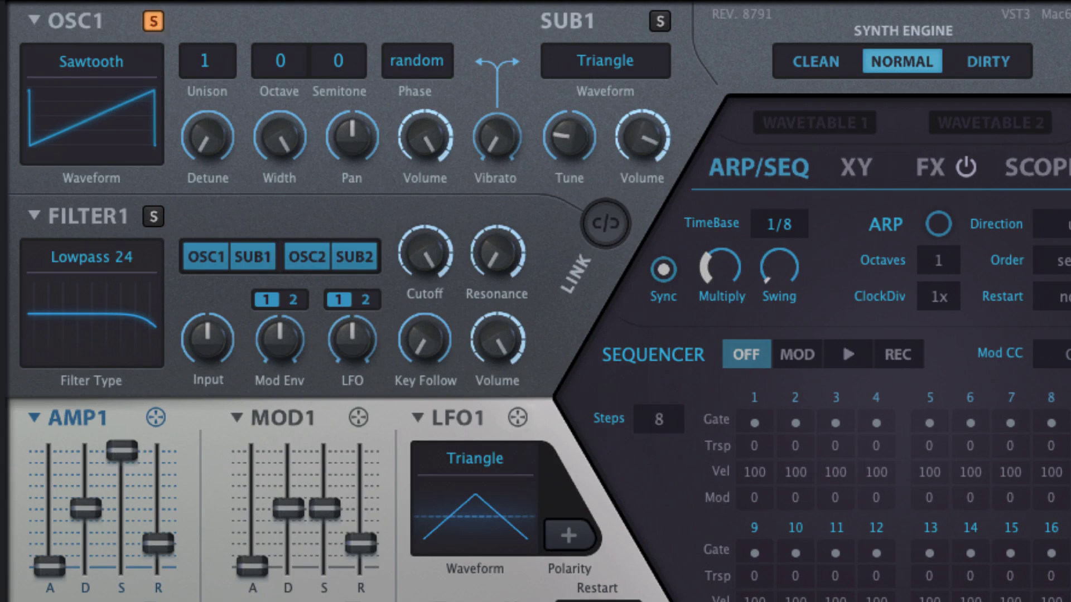
Step: Try oscillator 1's Octave setting at 2, 1, -1 and -2
click(281, 66)
click(305, 35)
click(299, 64)
click(290, 95)
click(288, 68)
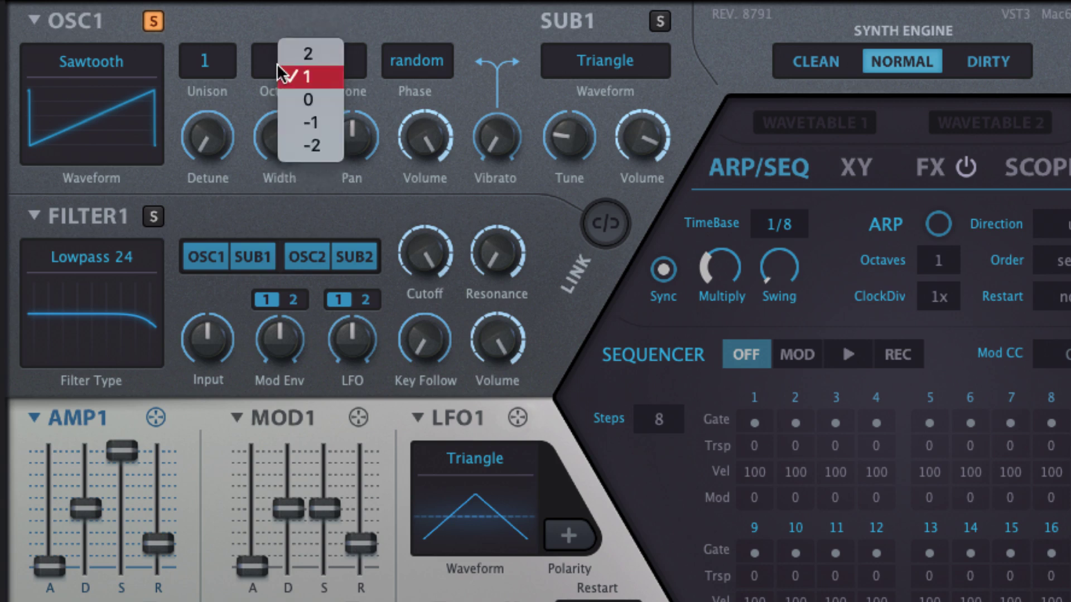
click(291, 118)
click(275, 67)
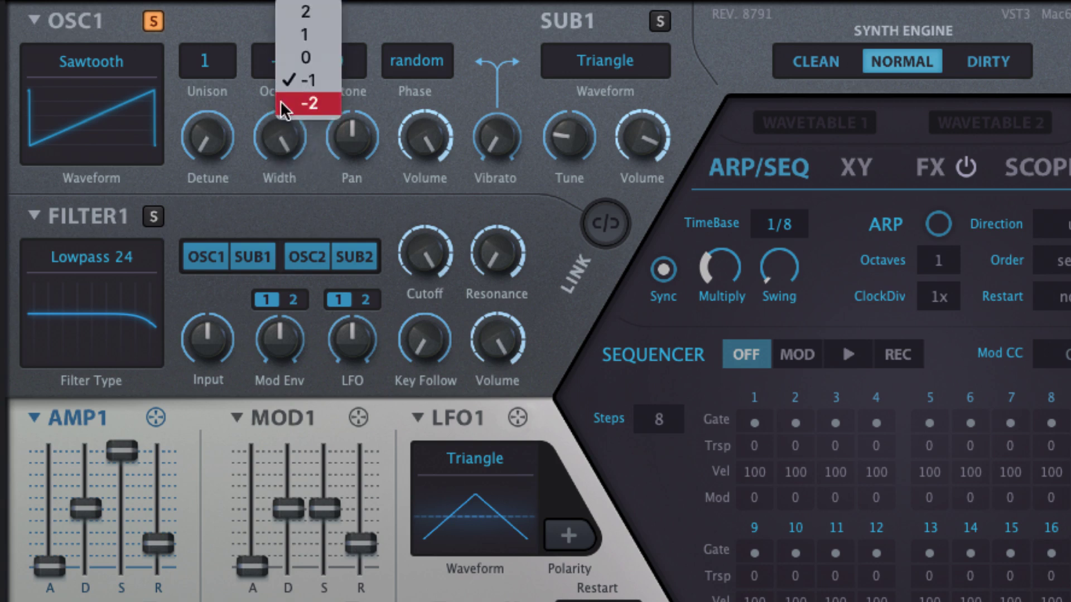
click(294, 72)
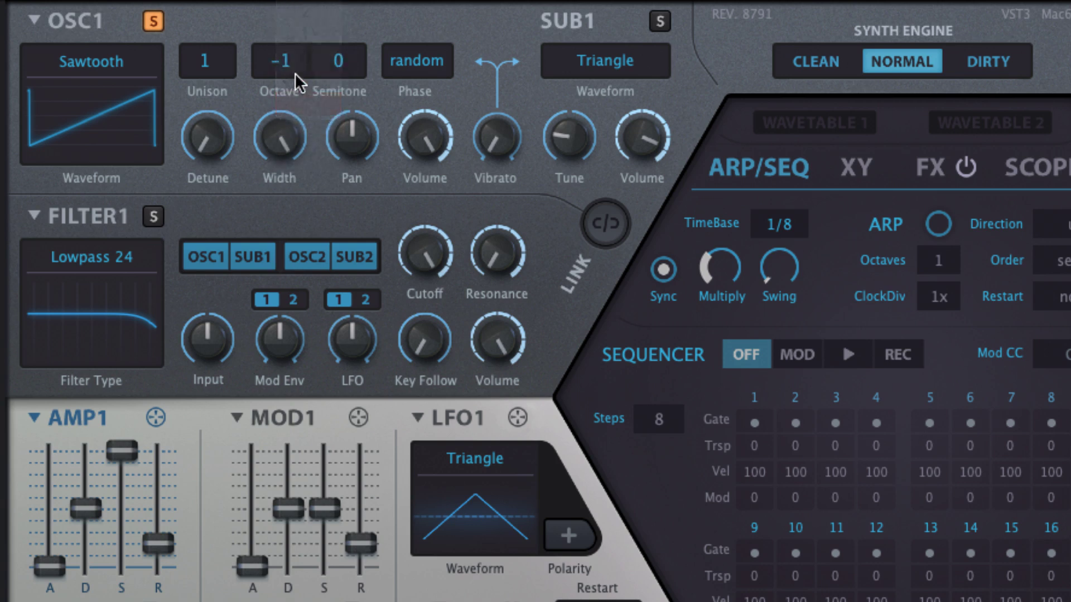
Step: Try oscillator 1's Semitone at -9, and reset both Semitone and Octave to 0
click(339, 68)
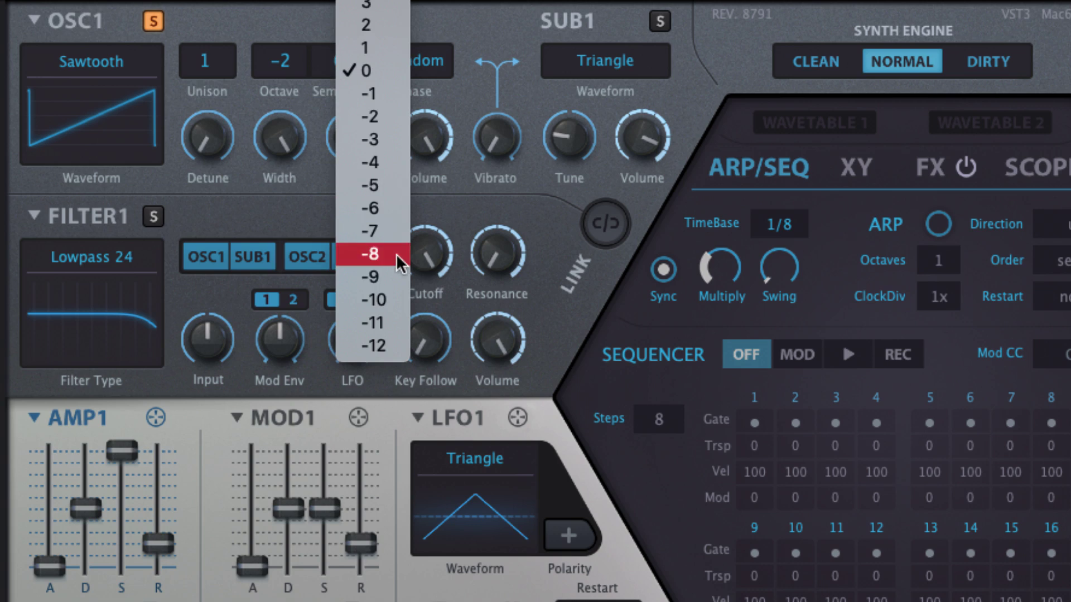
key(Escape)
click(341, 79)
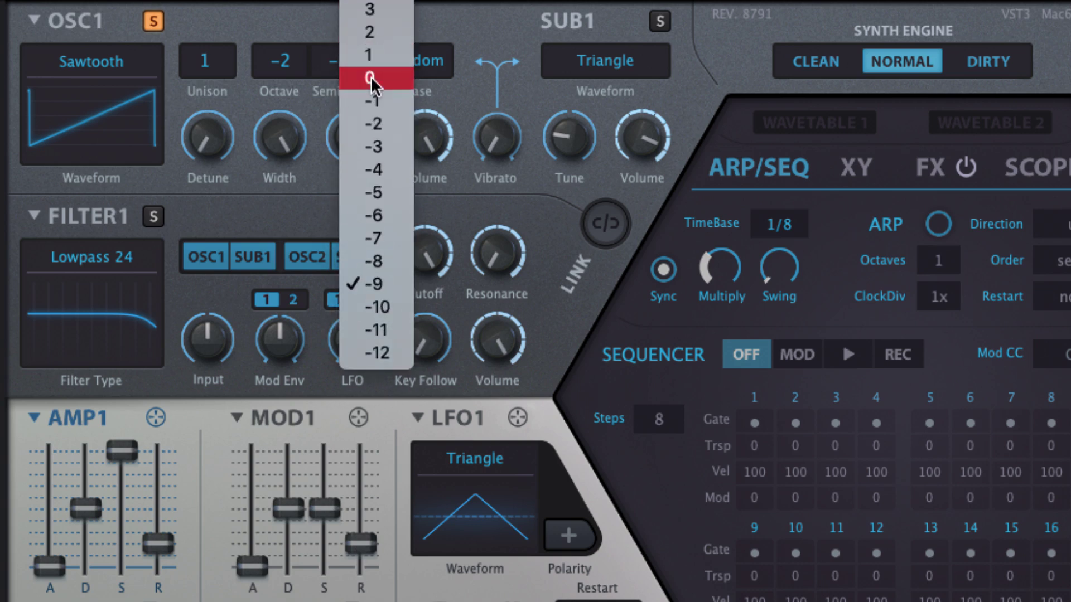
click(370, 76)
click(289, 69)
click(313, 32)
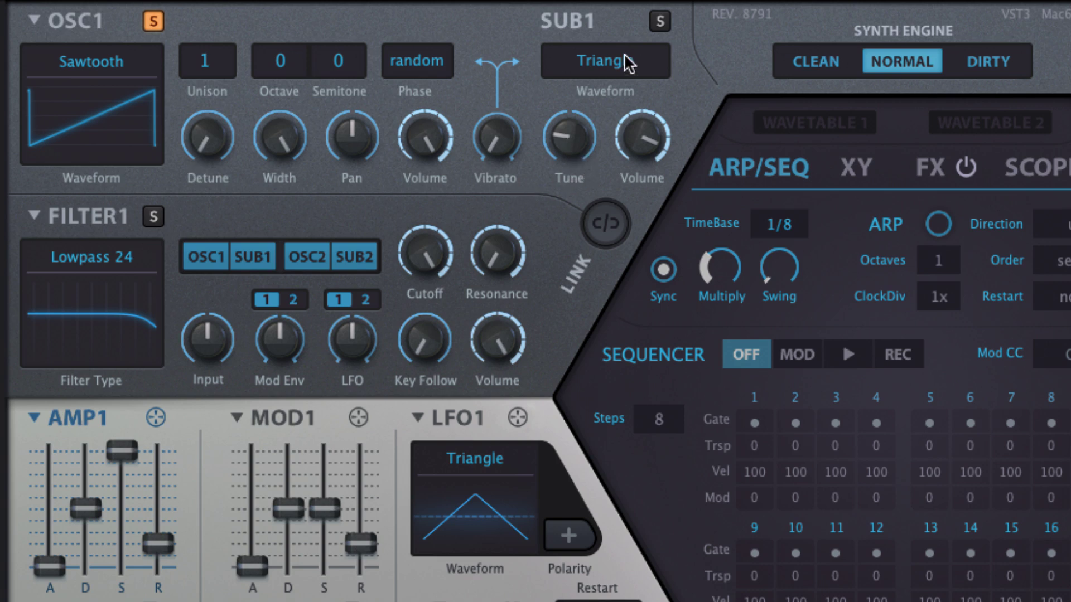
Step: Solo sub-oscillator 1, sweep its Tune up and down to -24.00, and reset it to the default
click(660, 21)
drag(559, 136, 578, 82)
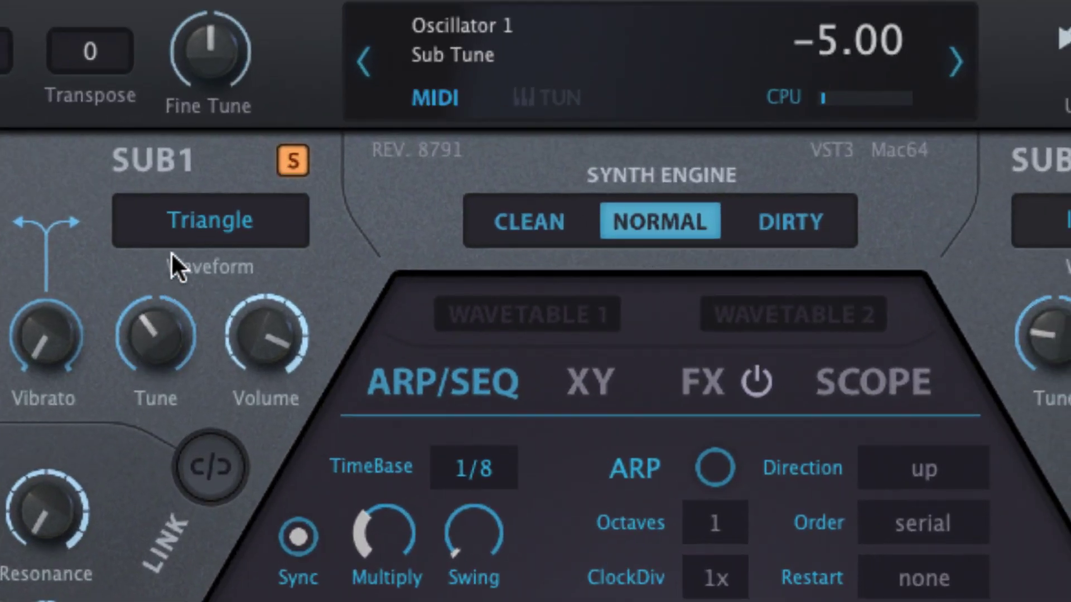
drag(170, 252, 198, 160)
drag(206, 122, 180, 504)
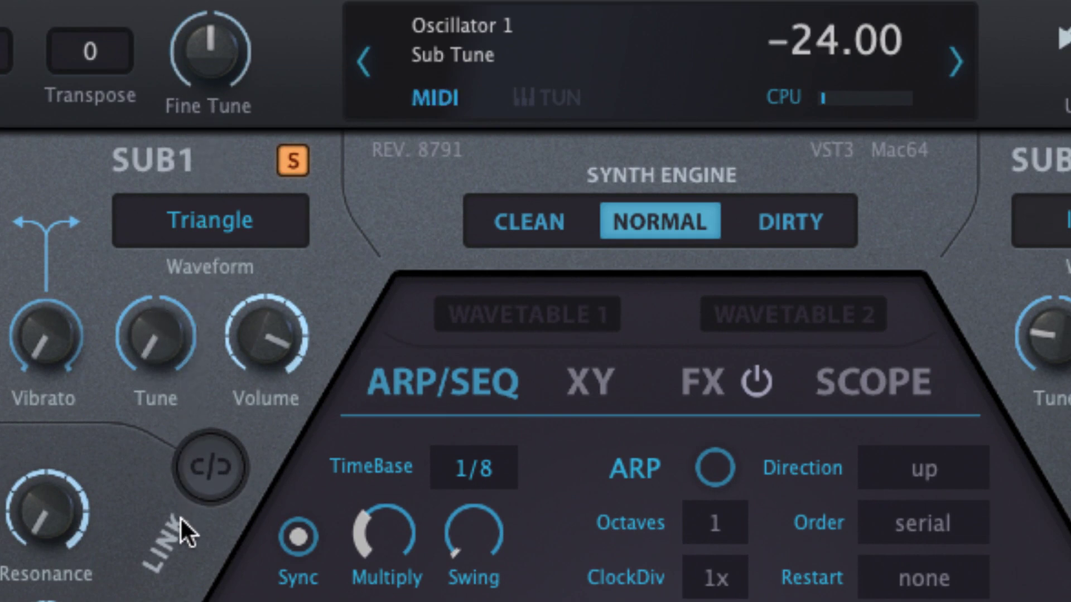
double_click(160, 336)
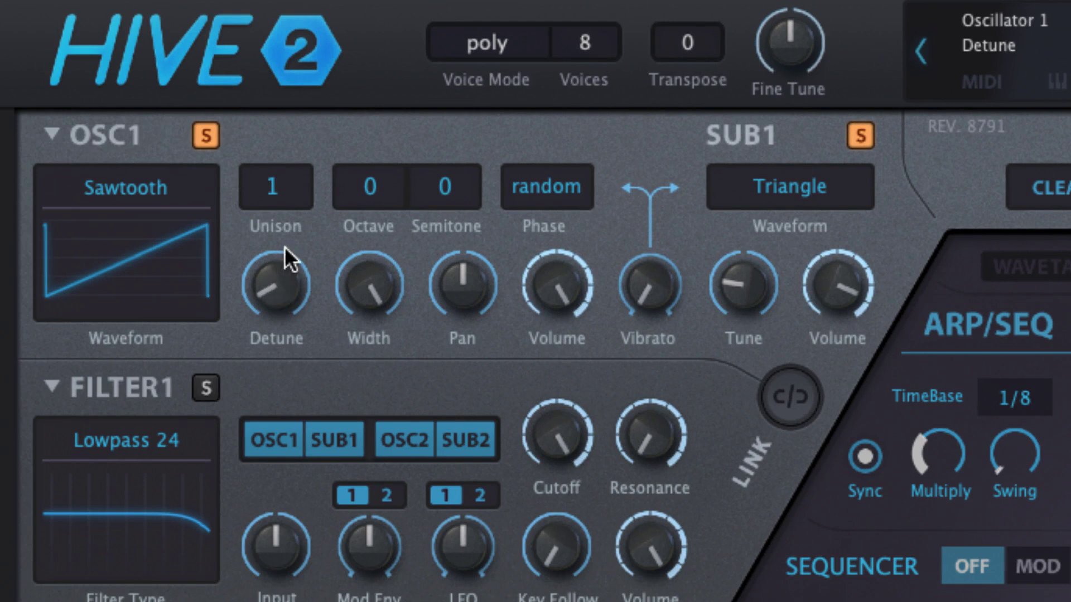
Step: Sweep oscillator 1's Detune up and back down to its minimum
drag(308, 159, 319, 54)
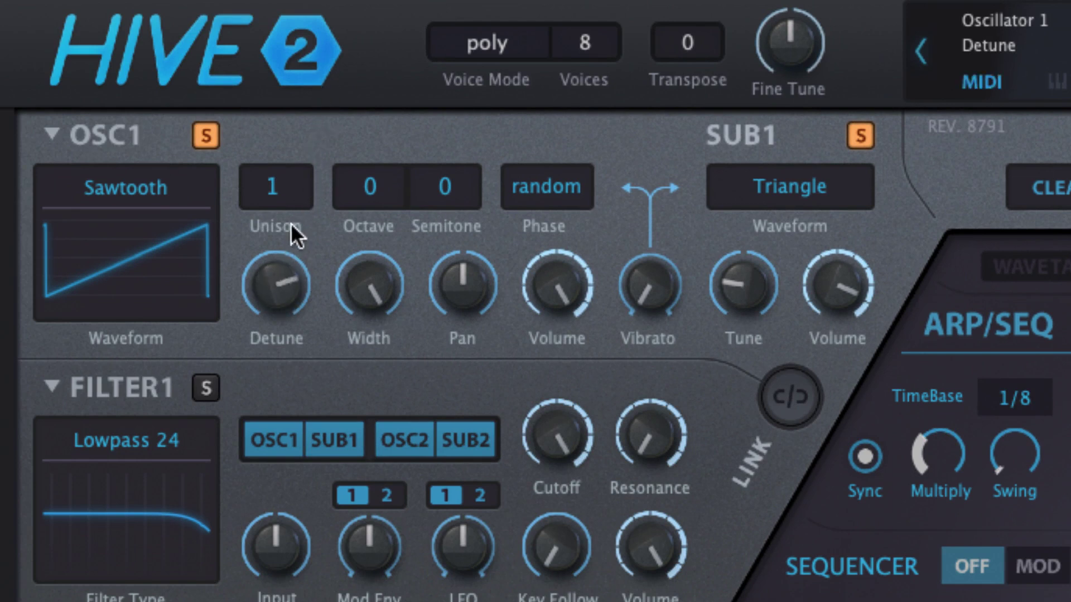
drag(310, 114, 316, 405)
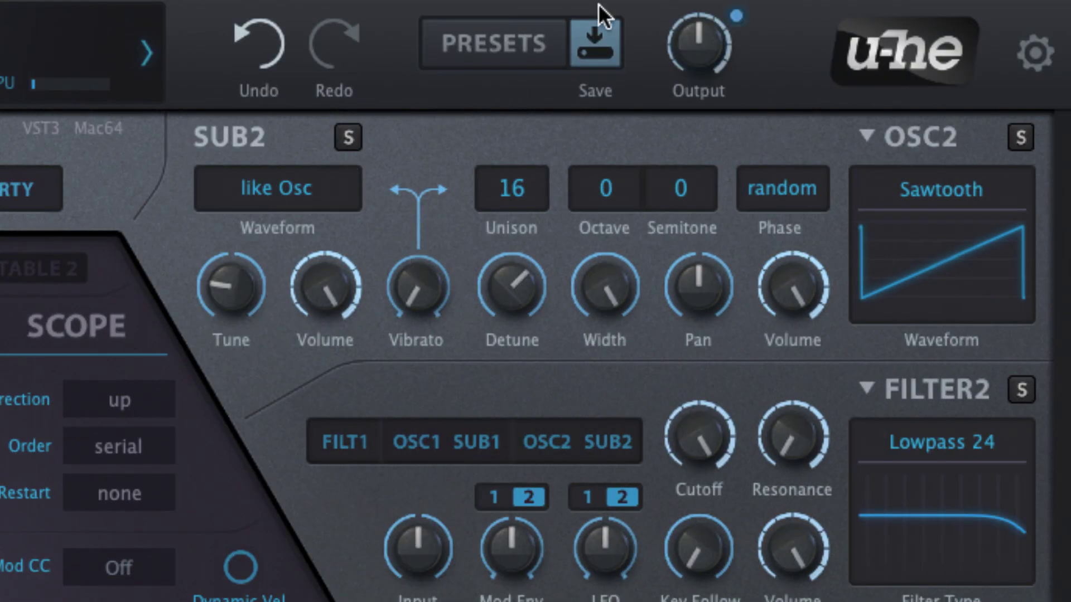
Step: Solo oscillator 2 and route Constant to Osc2: Tune in slot 01 of Matrix A
click(1021, 138)
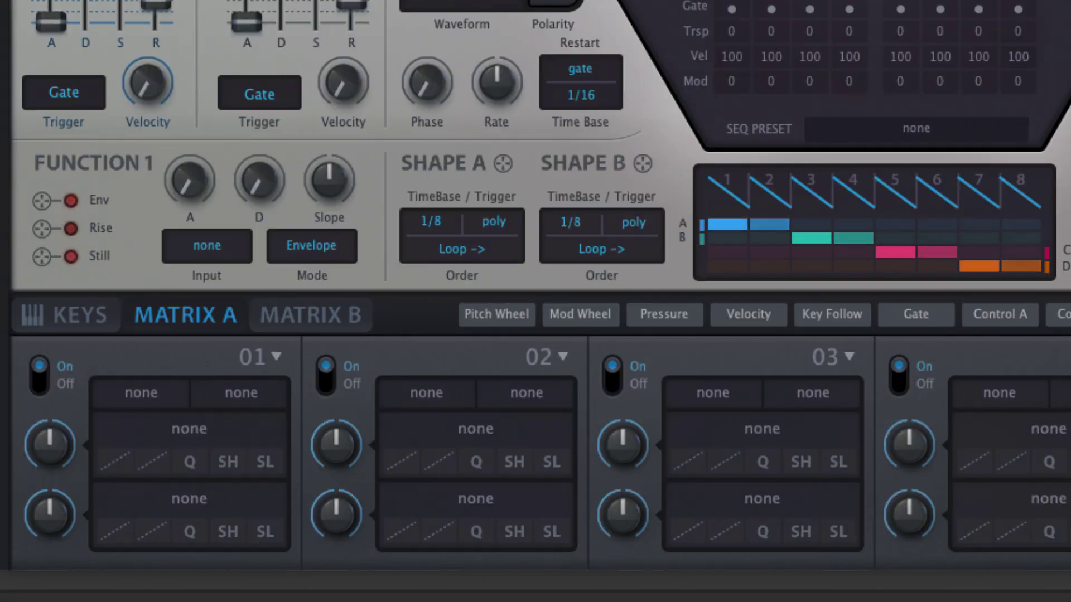
click(161, 395)
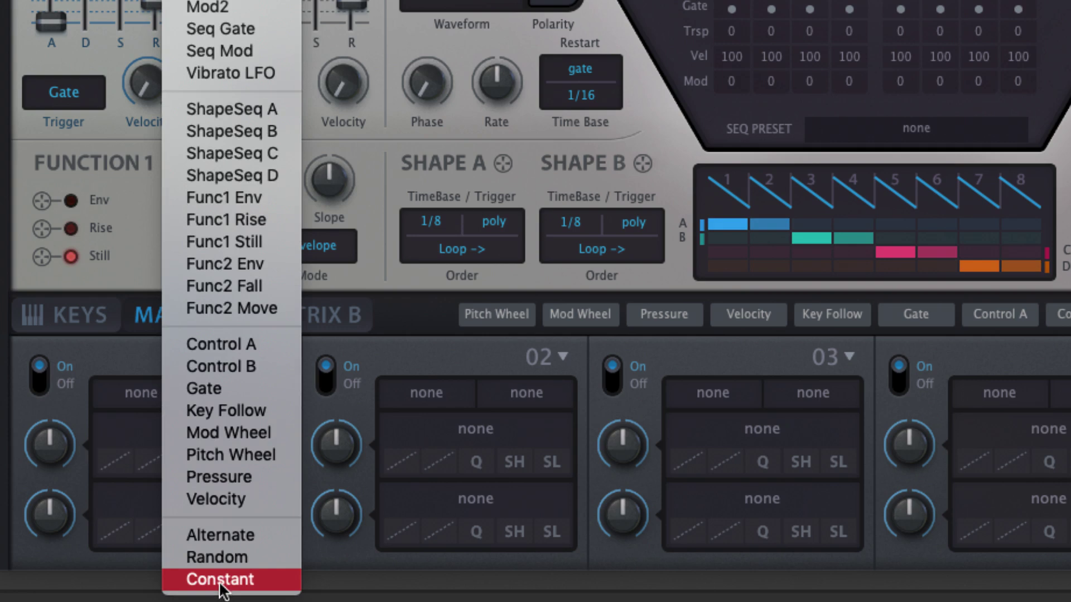
click(222, 583)
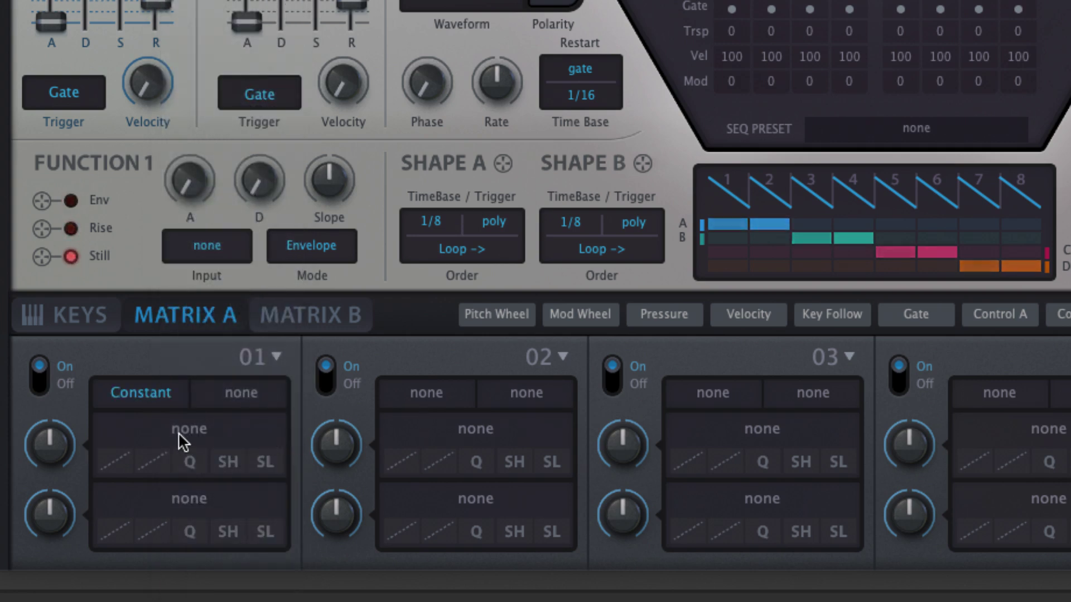
drag(184, 428, 1070, 0)
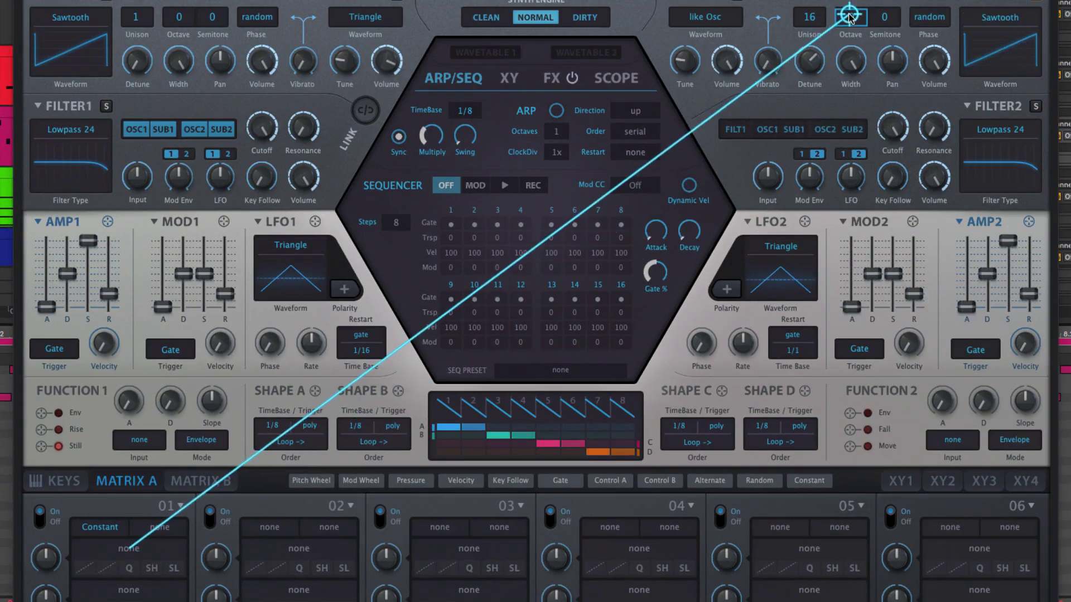
drag(849, 17, 848, 16)
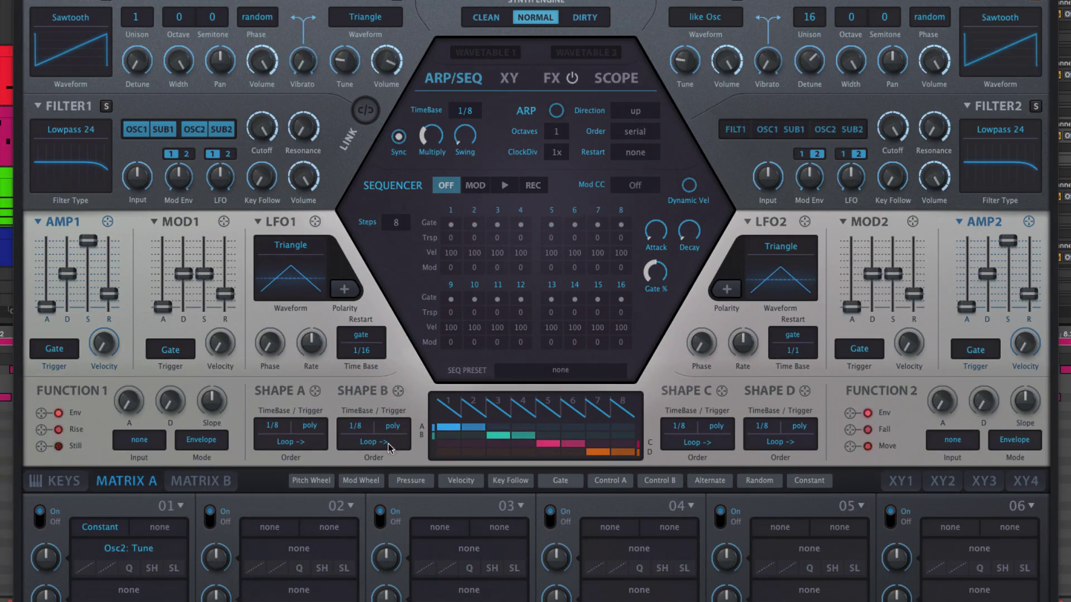
Step: Review the Oscillator 2 modulation targets and sweep slot 01's modulation depth for Osc2: Tune
click(152, 549)
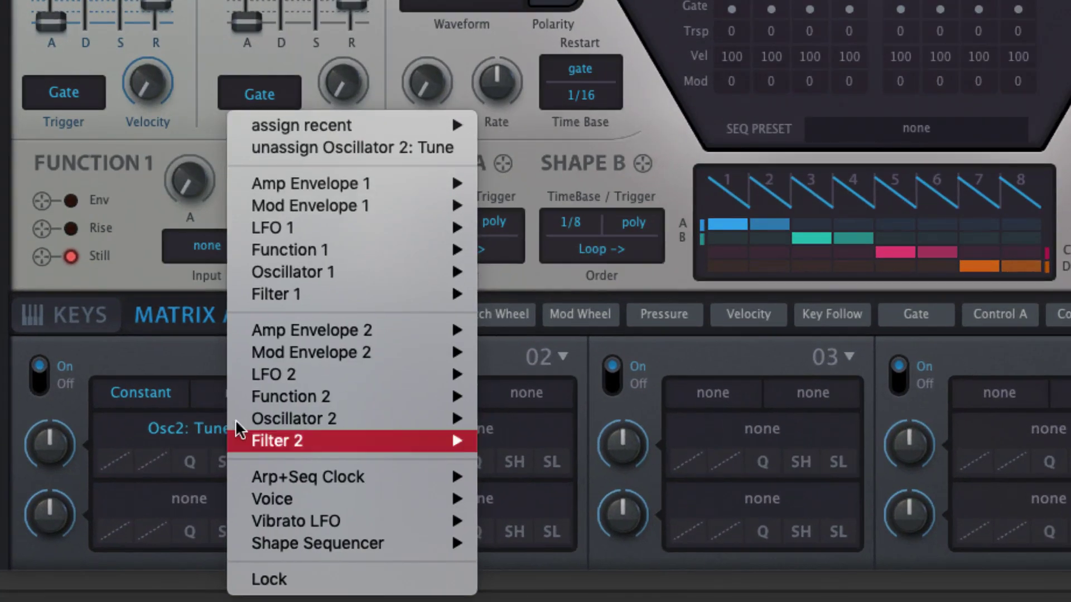
mouse_move(211, 530)
mouse_move(332, 416)
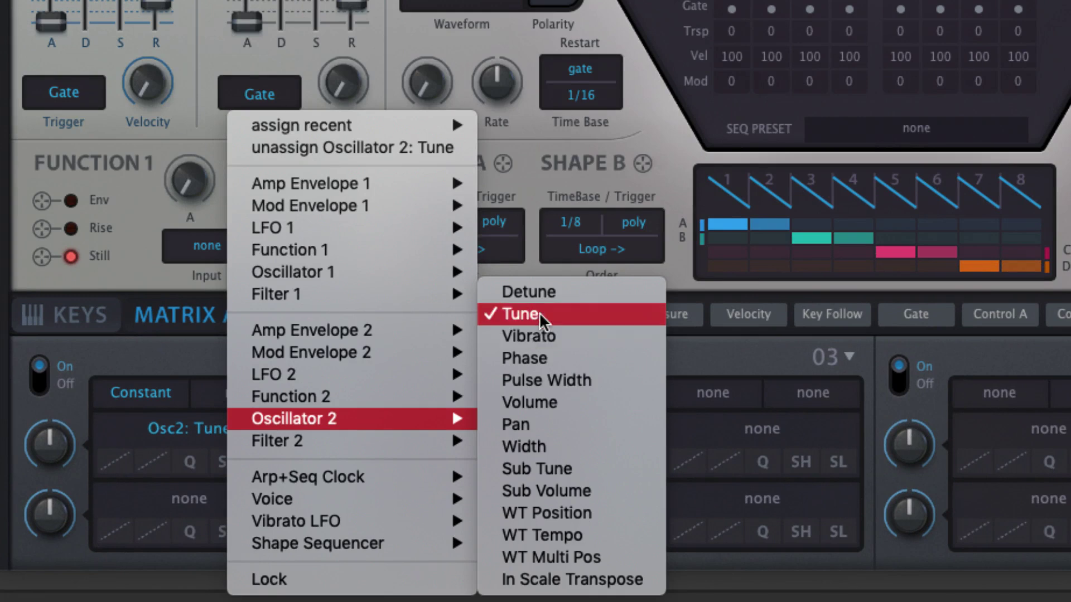
click(158, 359)
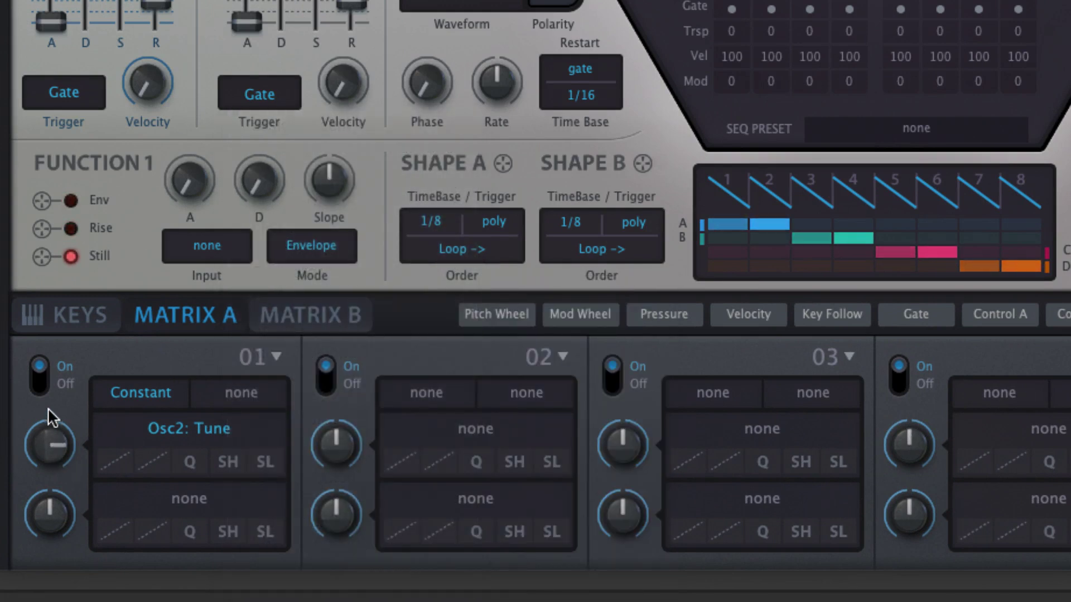
drag(52, 433, 56, 483)
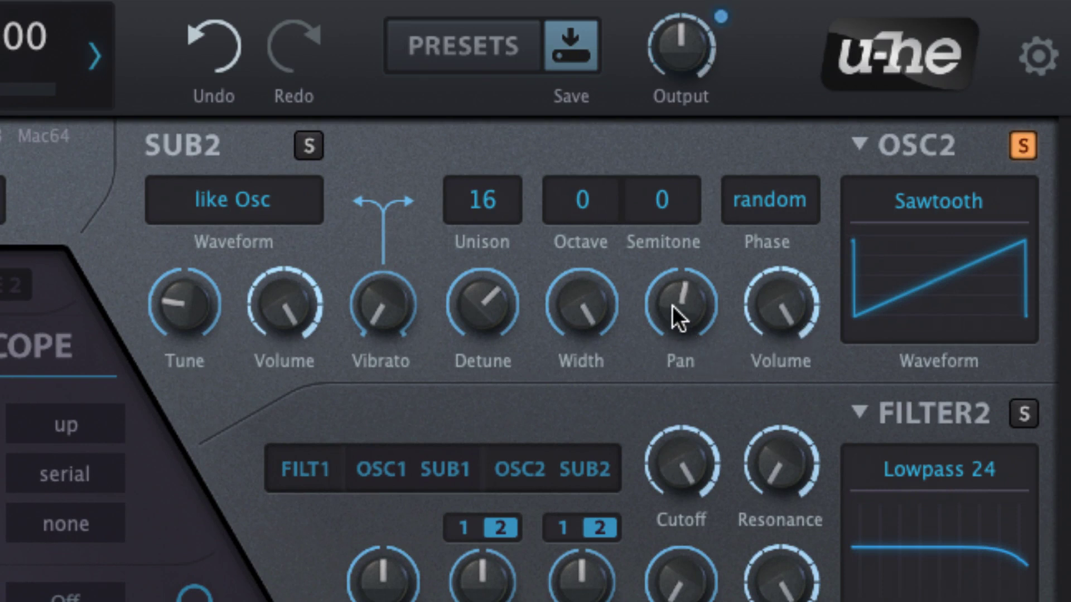
Step: Sweep oscillator 2's Pan and return it to centre, and turn its Width down to minimum
drag(672, 296, 688, 243)
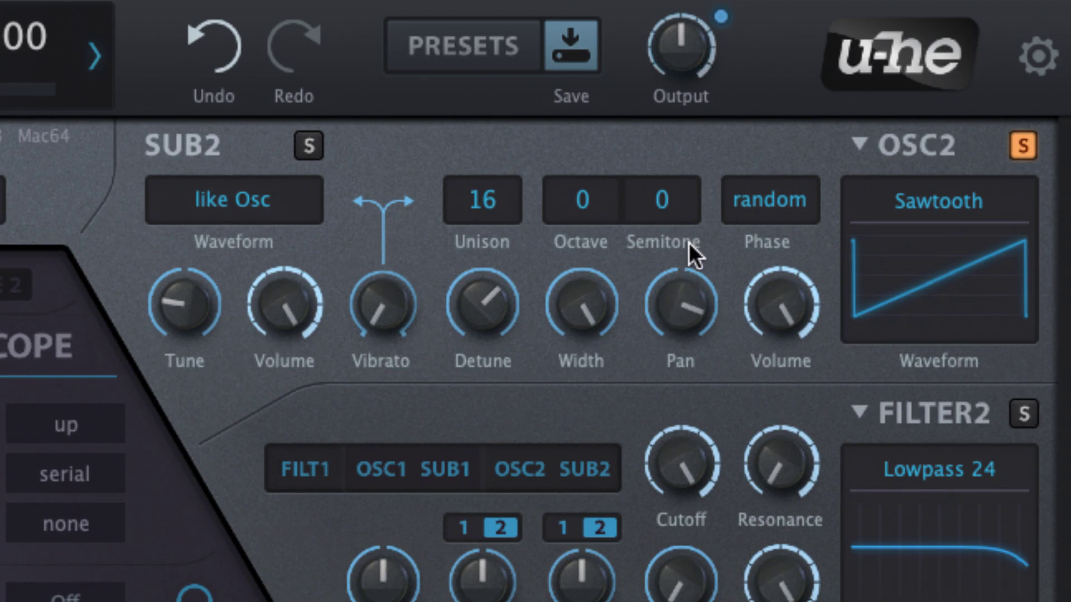
drag(578, 311, 581, 599)
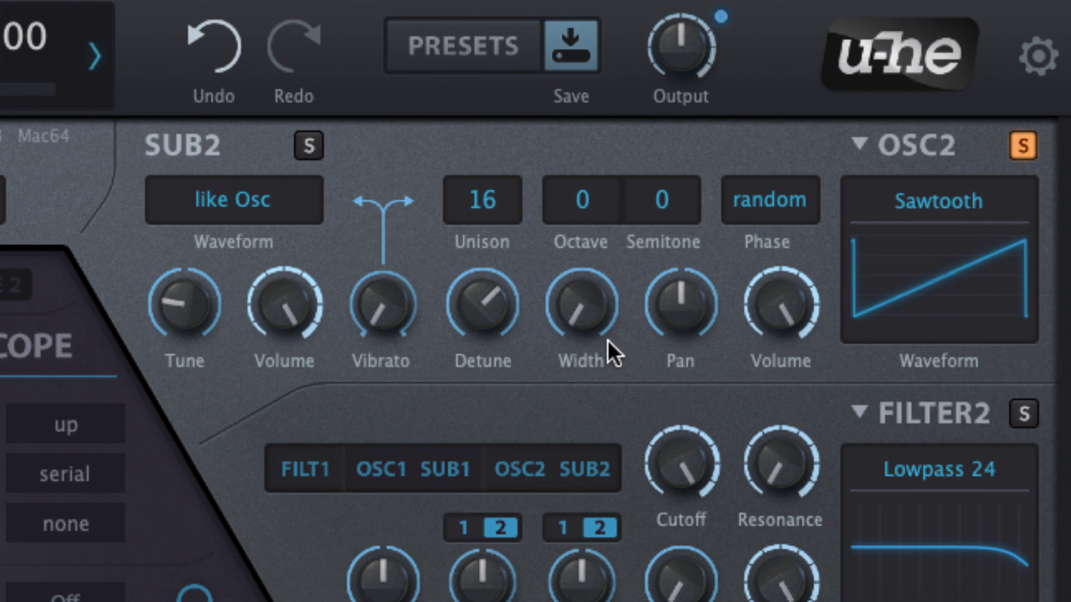
Step: Raise oscillator 2's Width in stages to its maximum
drag(581, 312, 604, 166)
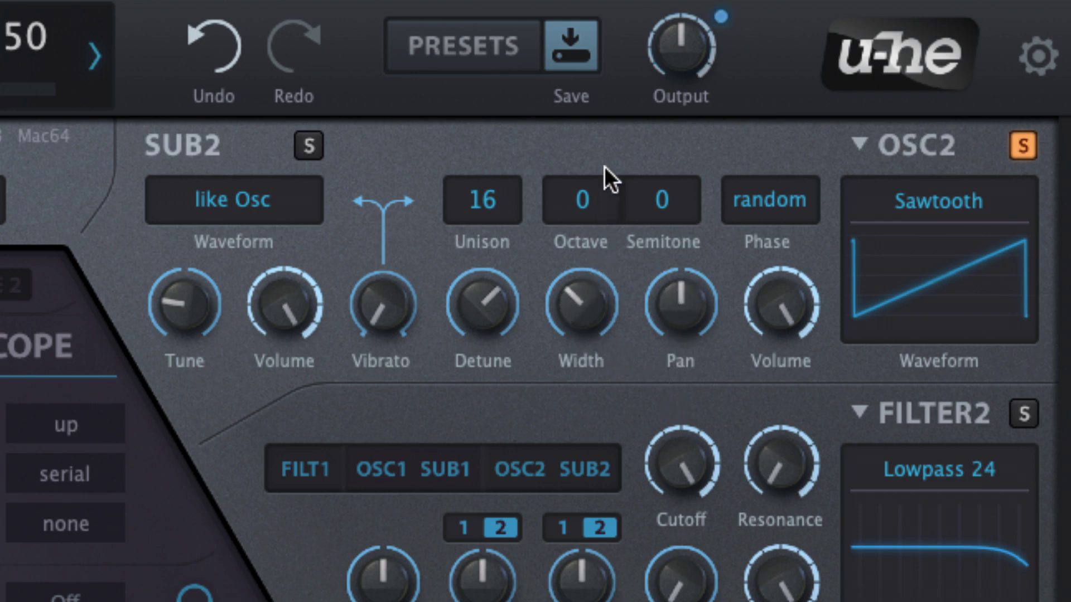
drag(609, 89, 609, 0)
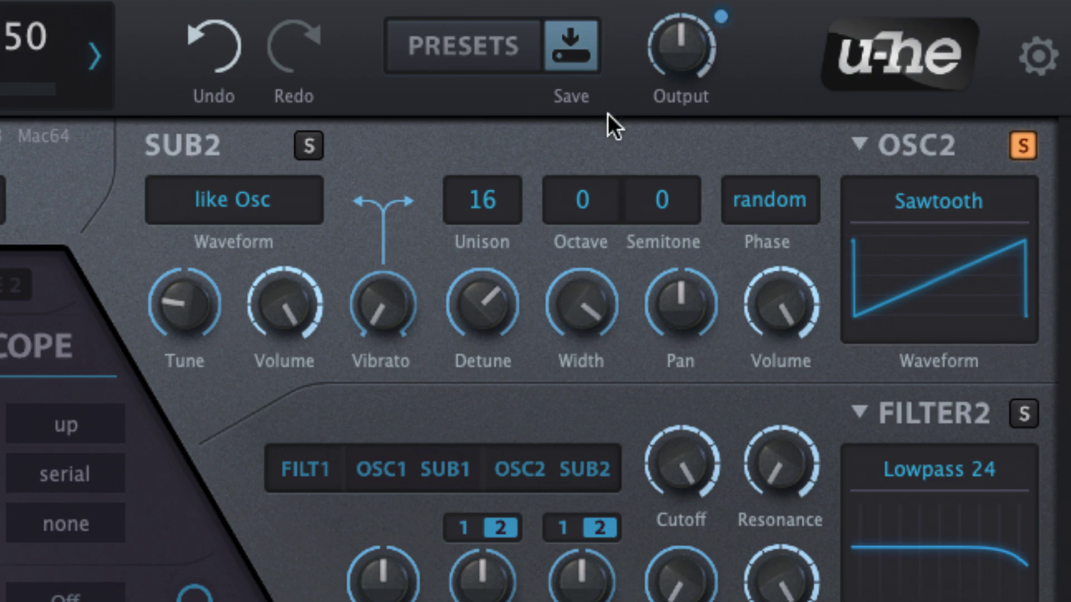
drag(583, 298, 587, 224)
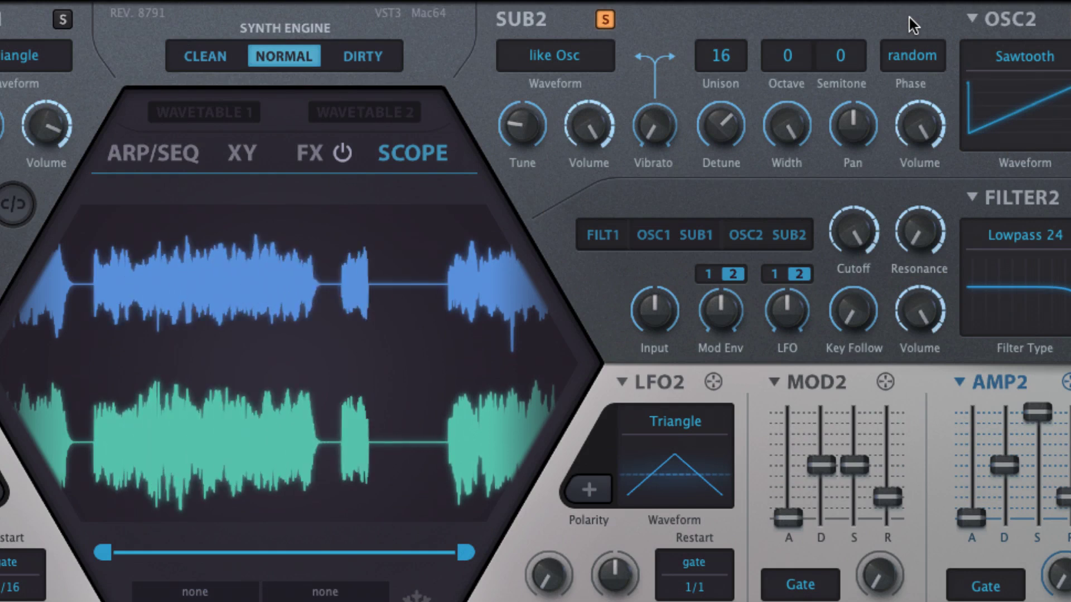
Step: Compare oscillator 2's Phase modes by switching to reset, random and flow, and finish on reset
click(928, 53)
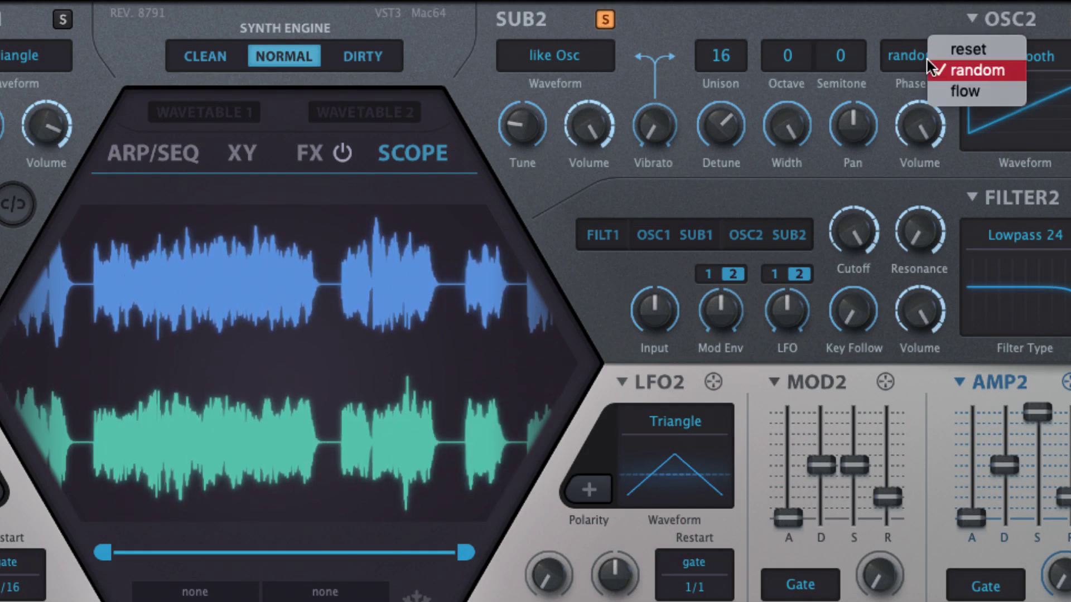
click(955, 52)
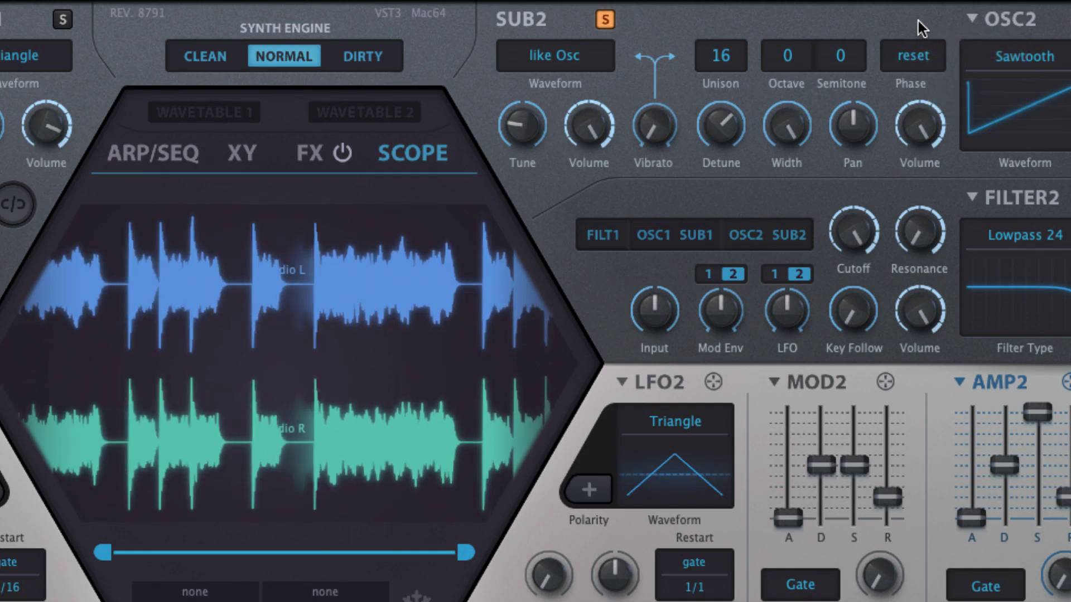
click(915, 56)
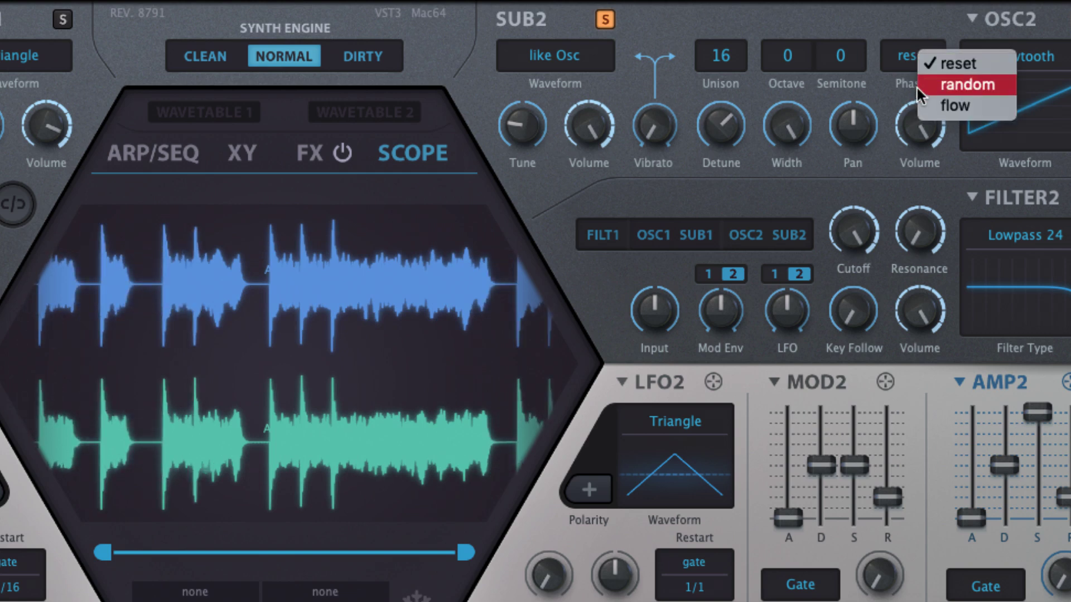
click(918, 87)
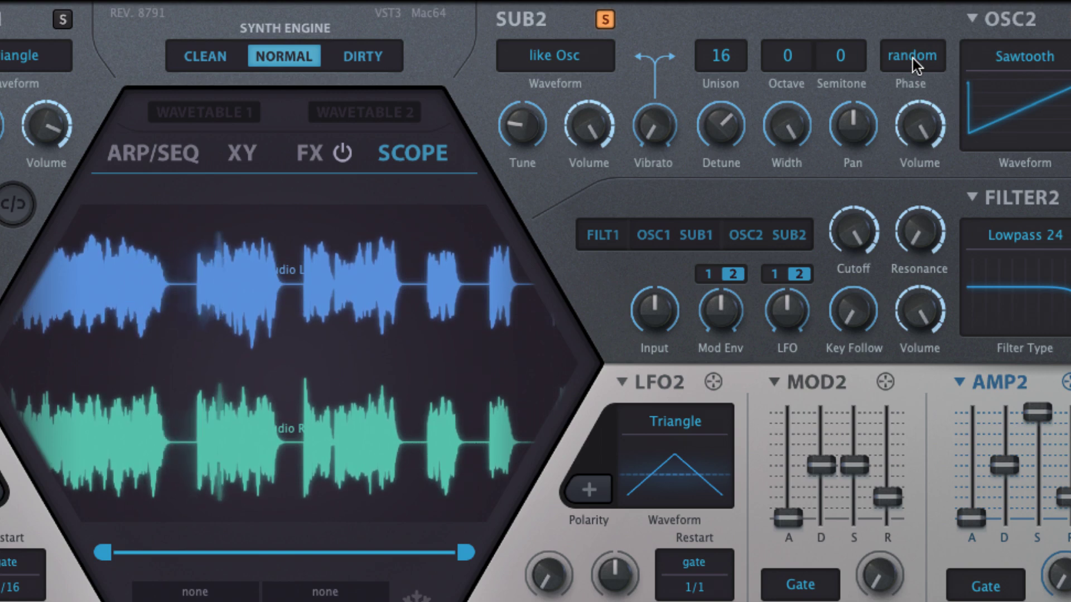
click(913, 58)
click(923, 90)
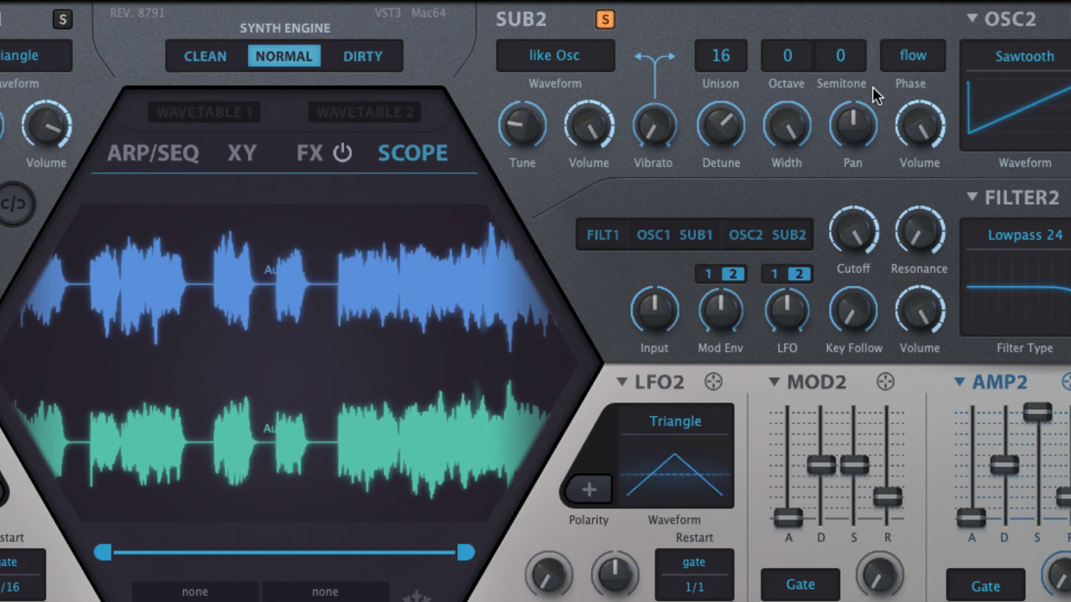
click(920, 56)
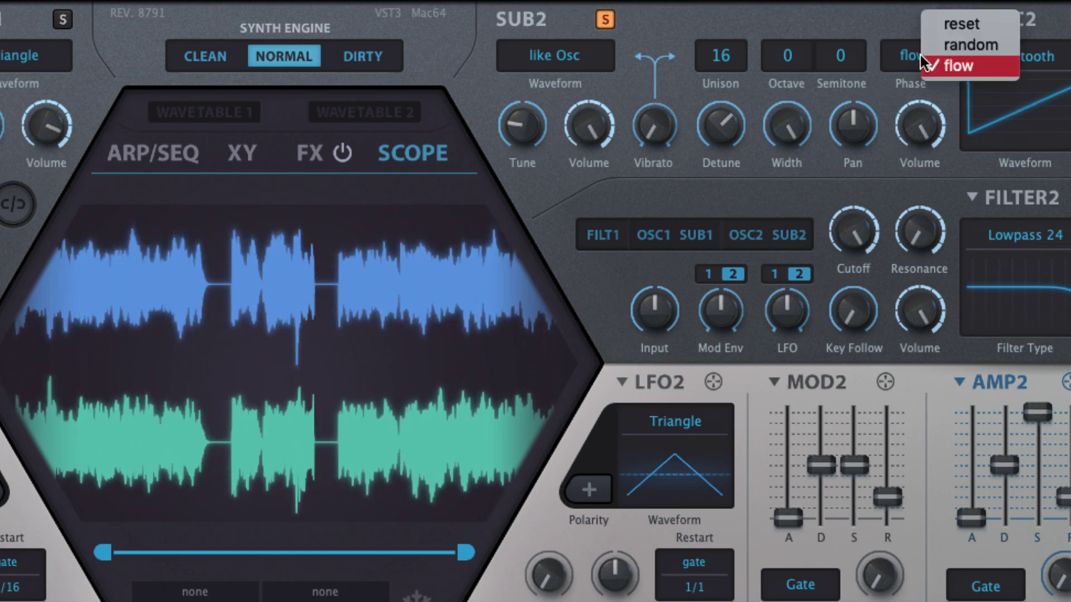
click(928, 26)
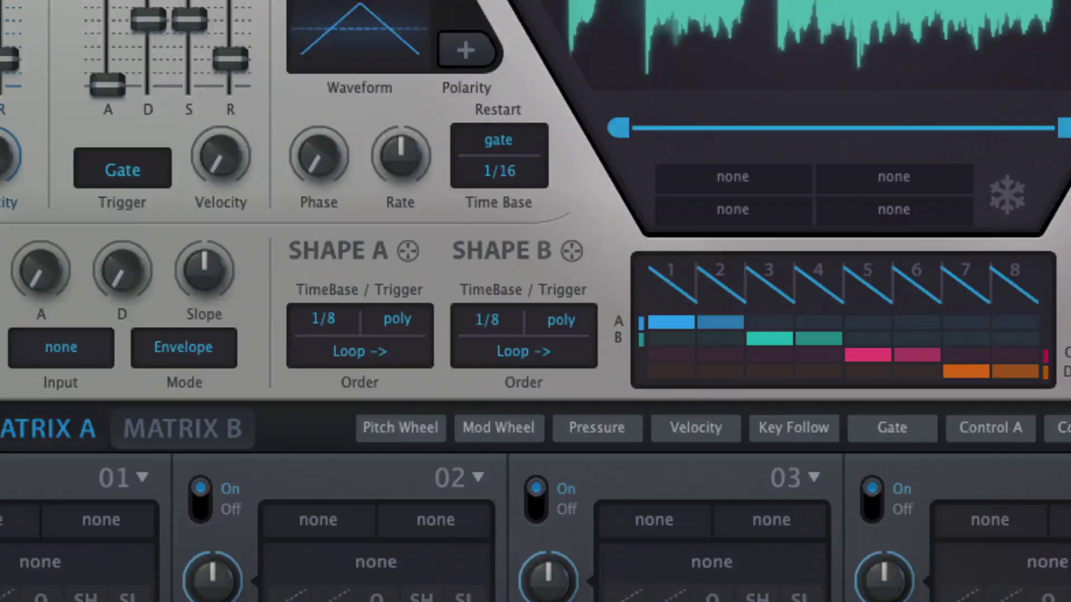
Step: Route Constant to Osc2: Phase in slot 01 of Matrix A and sweep its modulation depth
click(174, 347)
scroll(265, 446, down, 6)
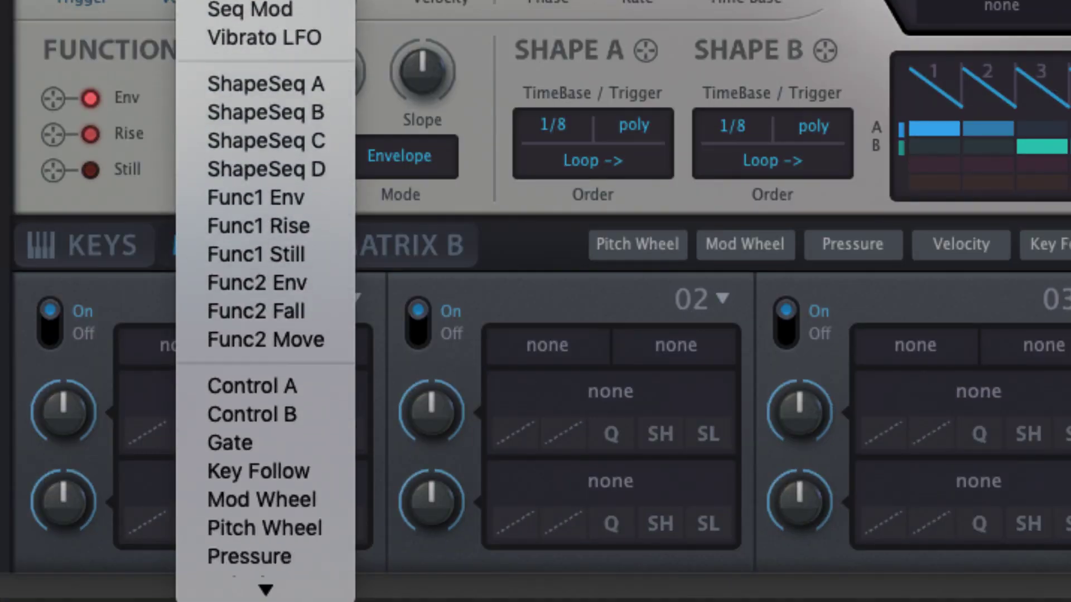
click(251, 584)
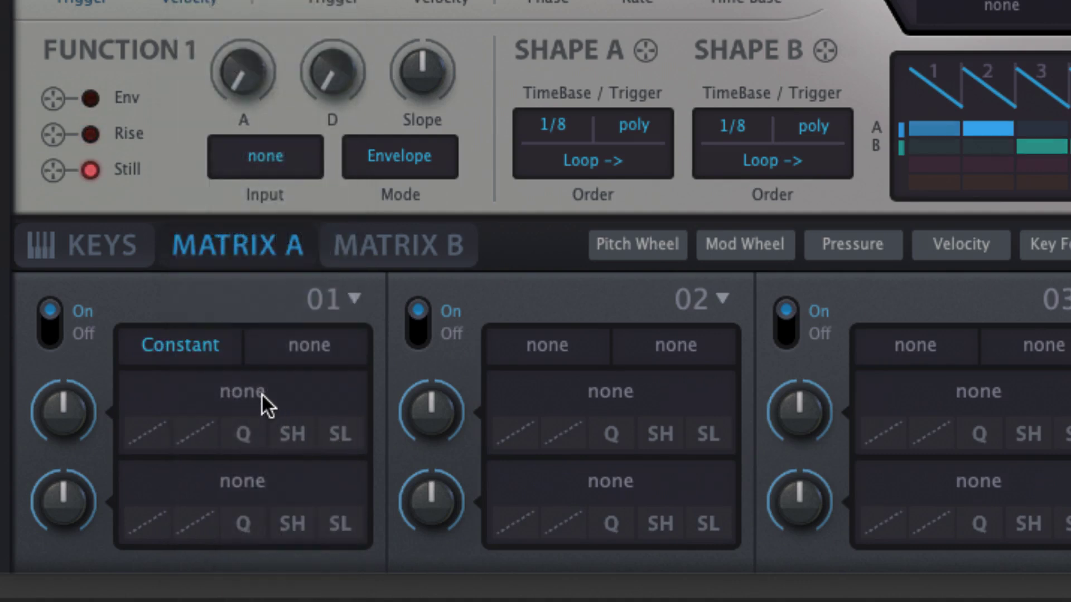
click(260, 395)
drag(253, 407, 972, 11)
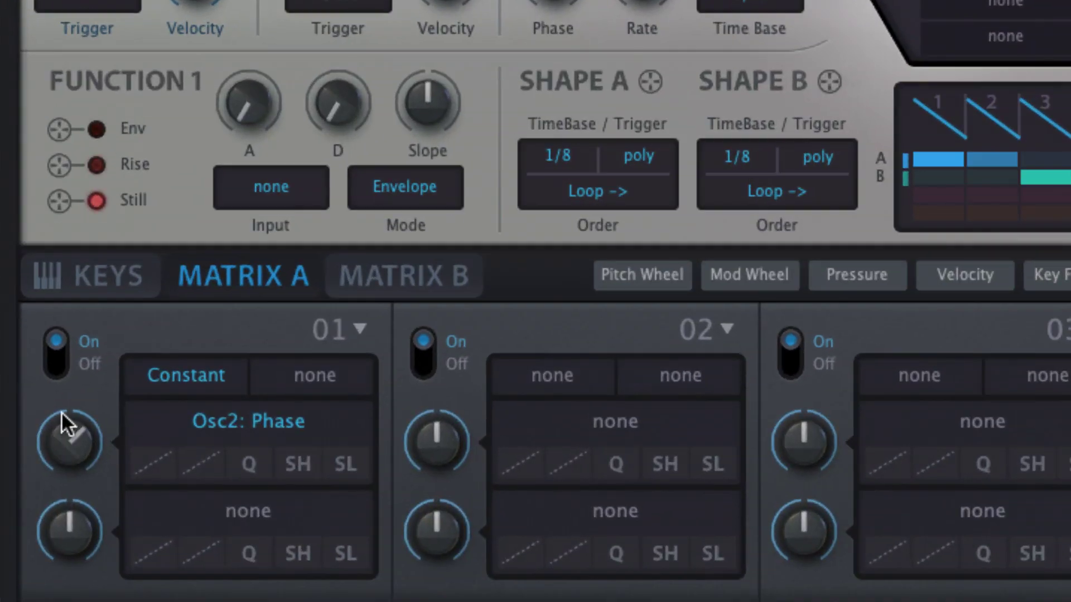
drag(62, 412, 85, 487)
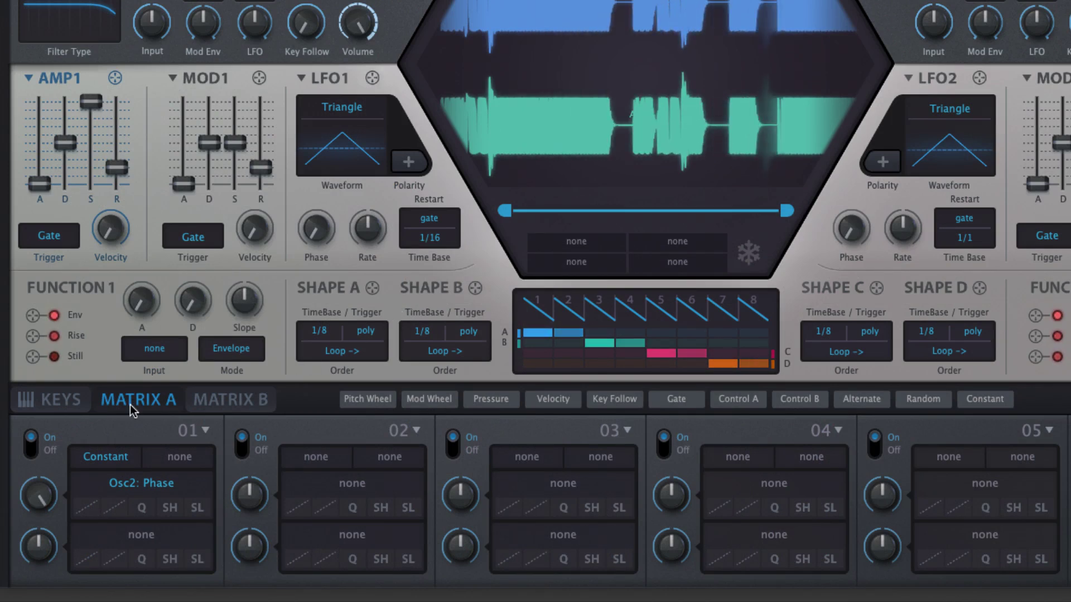
Step: Return to the keyboard view and raise oscillator 1's Vibrato to 77.50
click(66, 404)
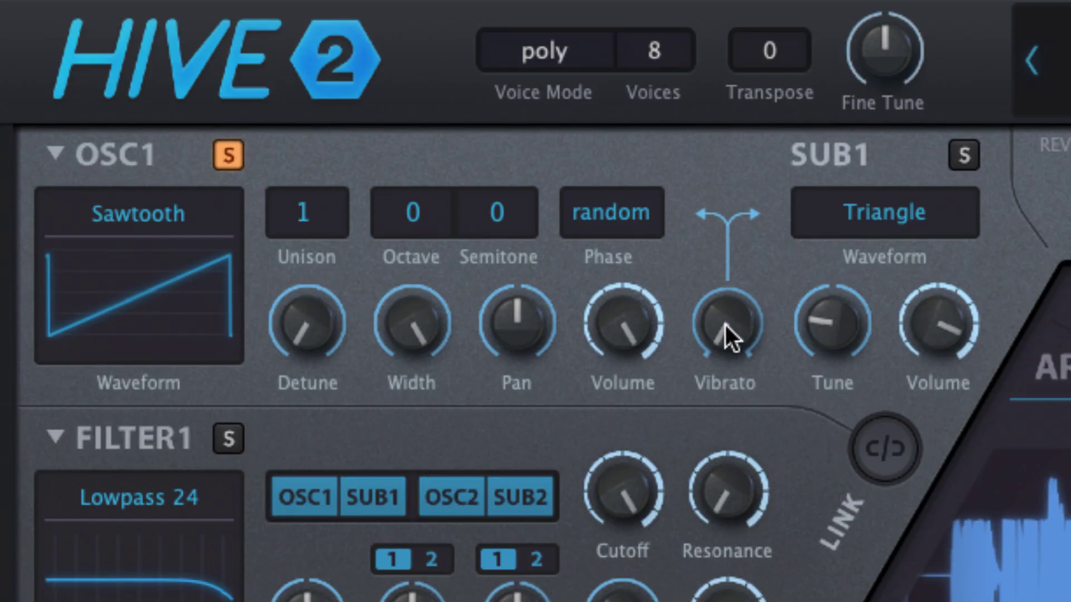
drag(731, 337, 777, 222)
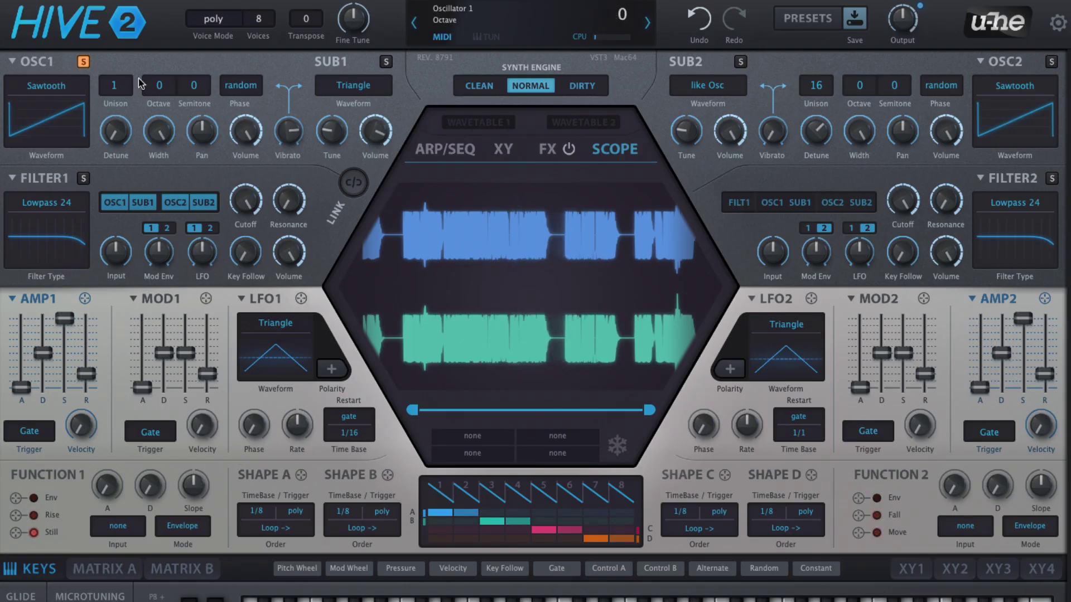
Step: Solo both sub-oscillators alongside oscillator 1, and release the solo on all three
click(385, 62)
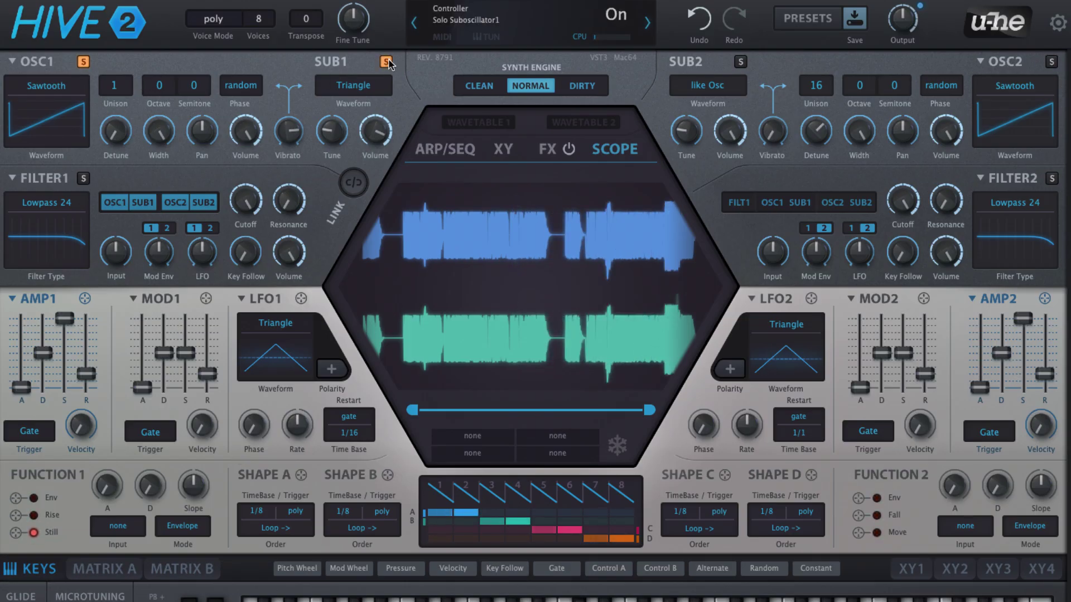
click(740, 62)
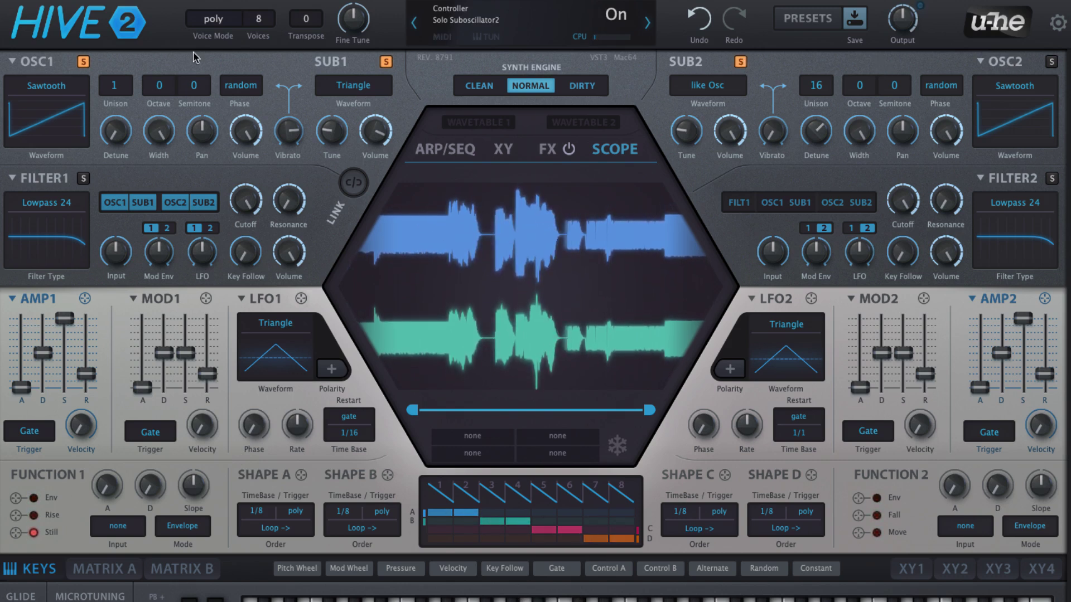
click(83, 62)
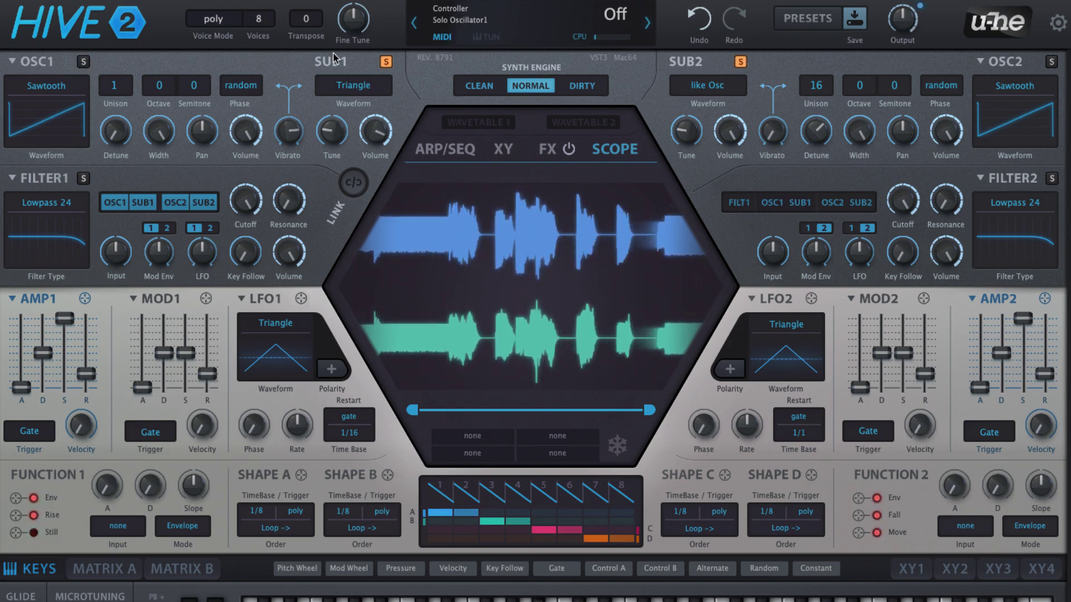
click(386, 62)
click(740, 62)
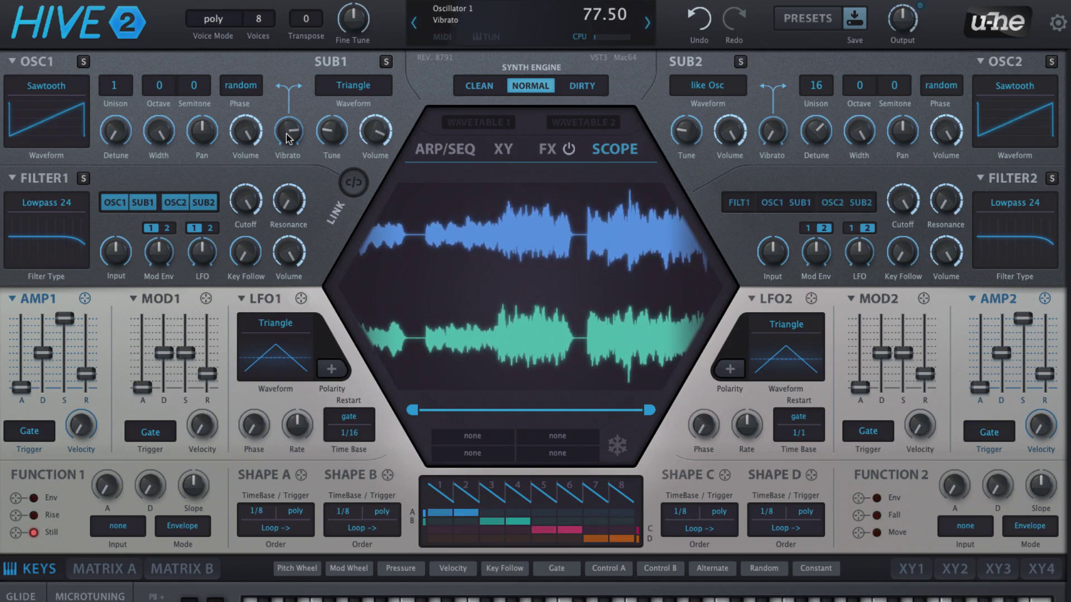
Step: Save the oscillator 1 settings as a preset named Basic osc
click(33, 83)
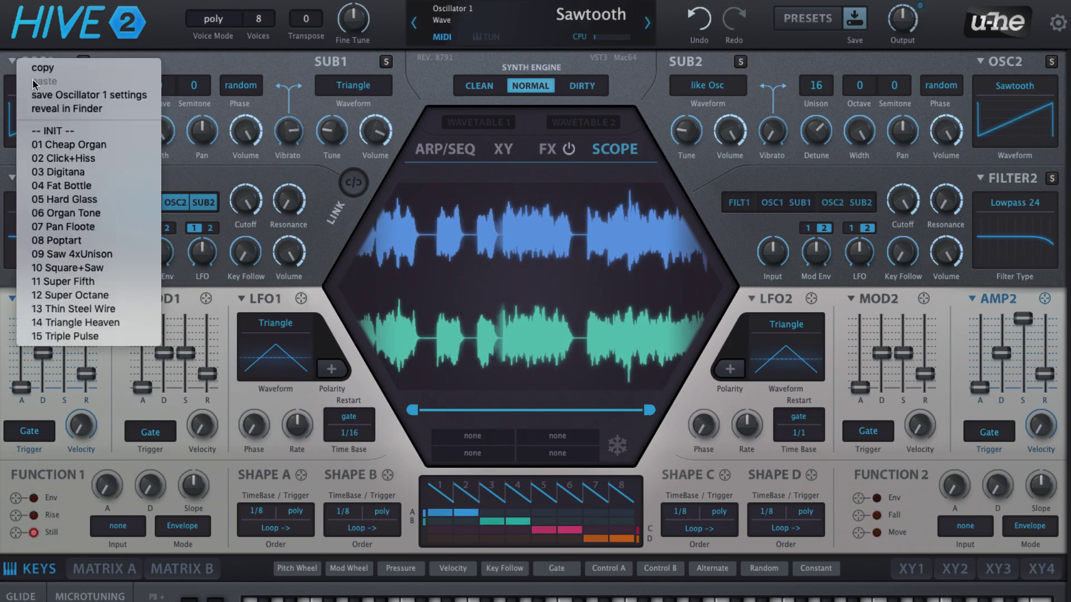
click(48, 96)
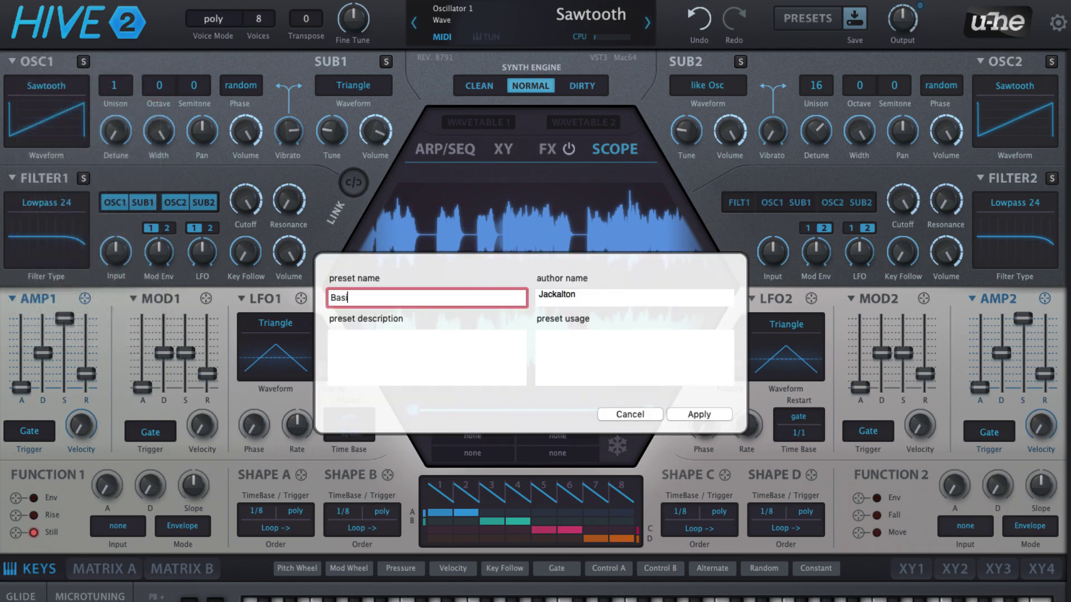
click(714, 414)
Step: Load the oscillator 1 presets 06 Organ Tone and 03 Digitana, and recall the saved Basic osc preset
click(16, 64)
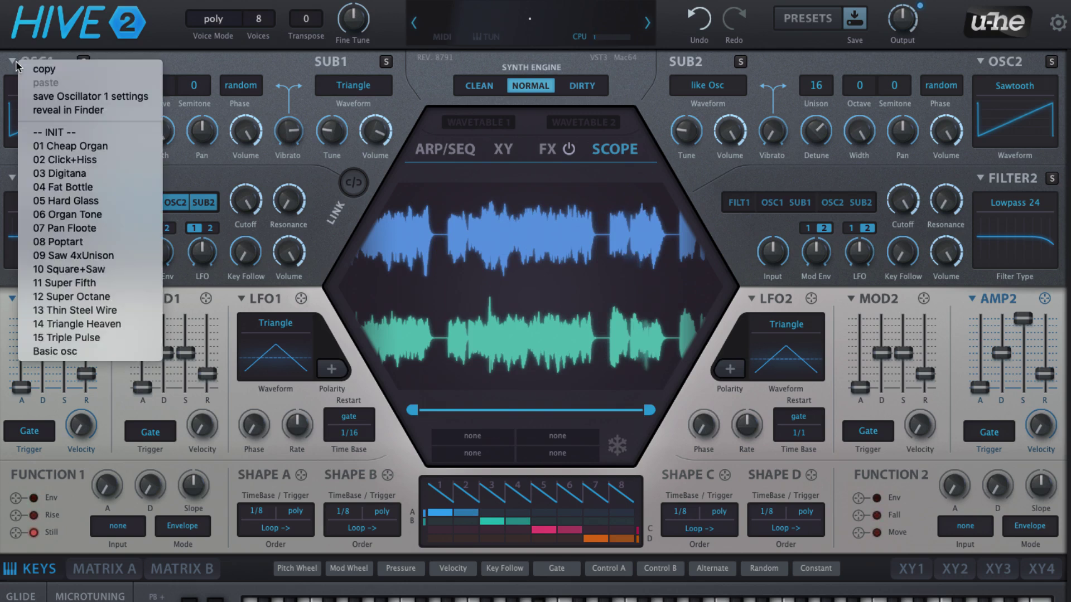
click(71, 212)
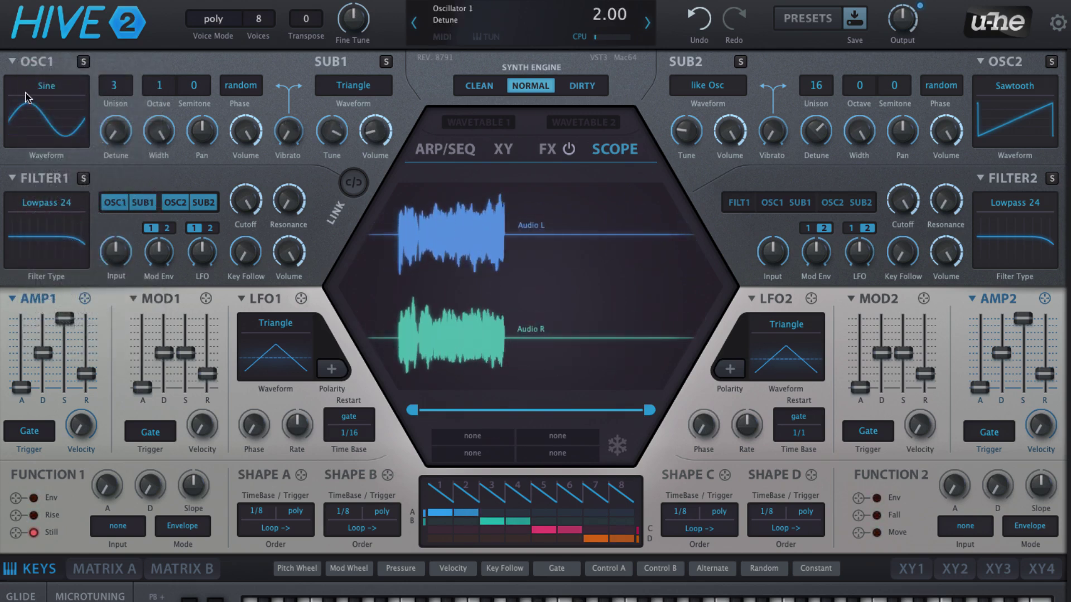
click(16, 62)
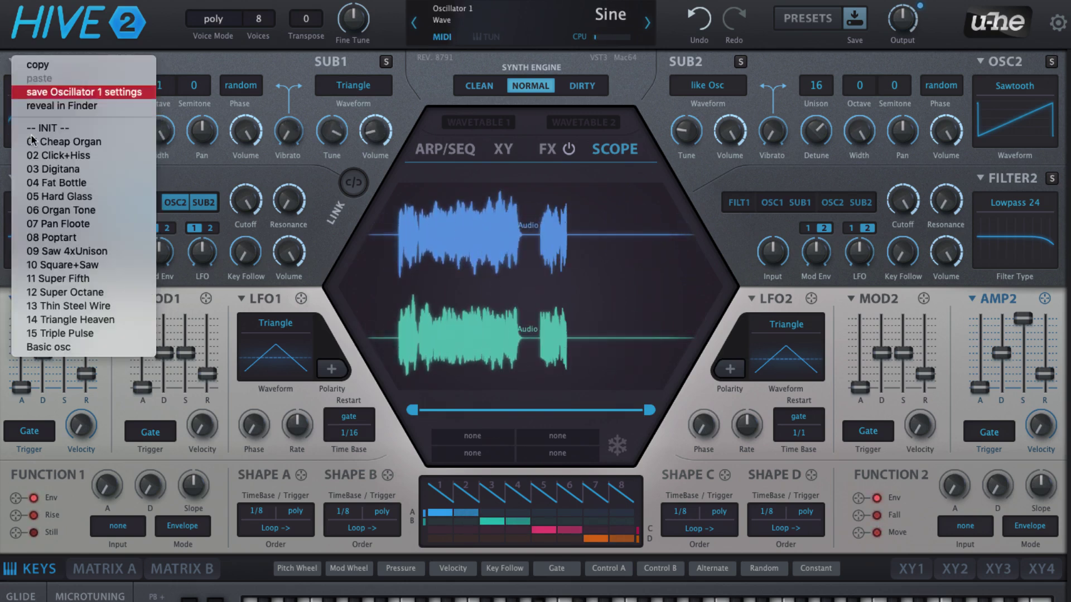
click(77, 170)
click(16, 61)
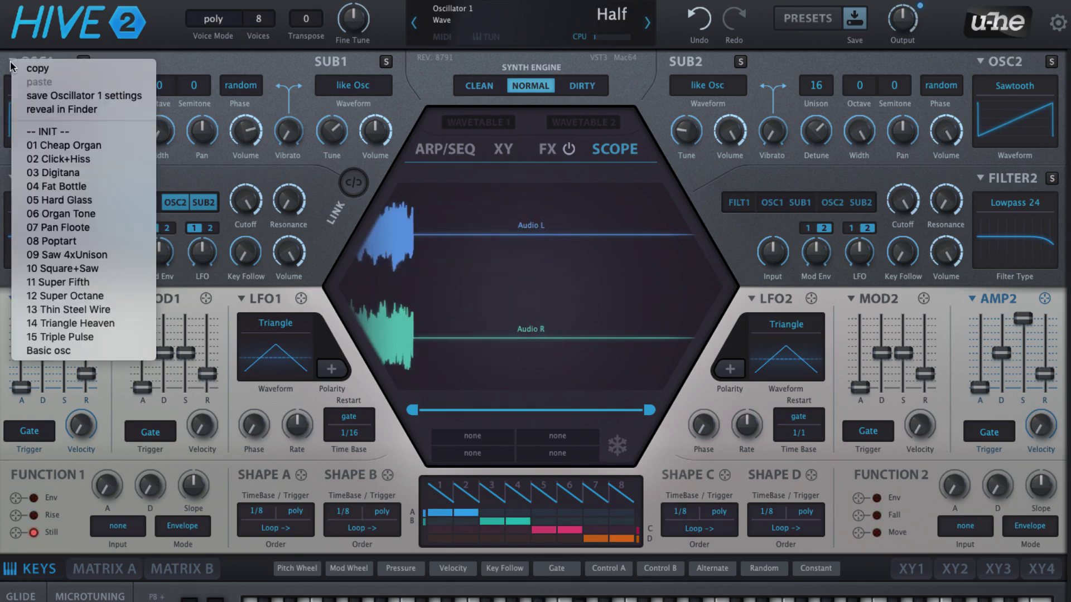
click(84, 352)
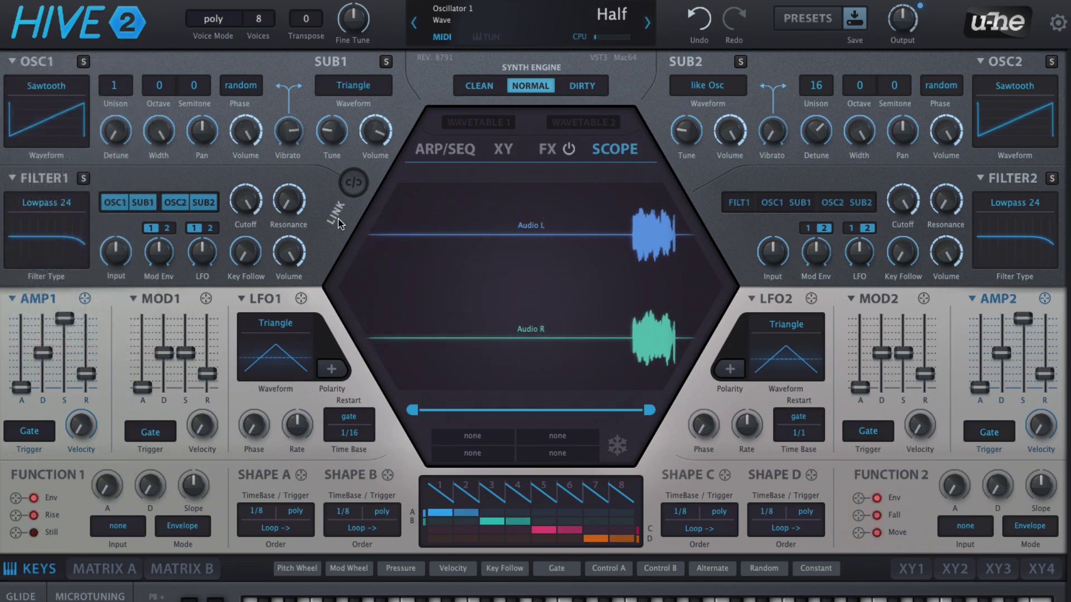